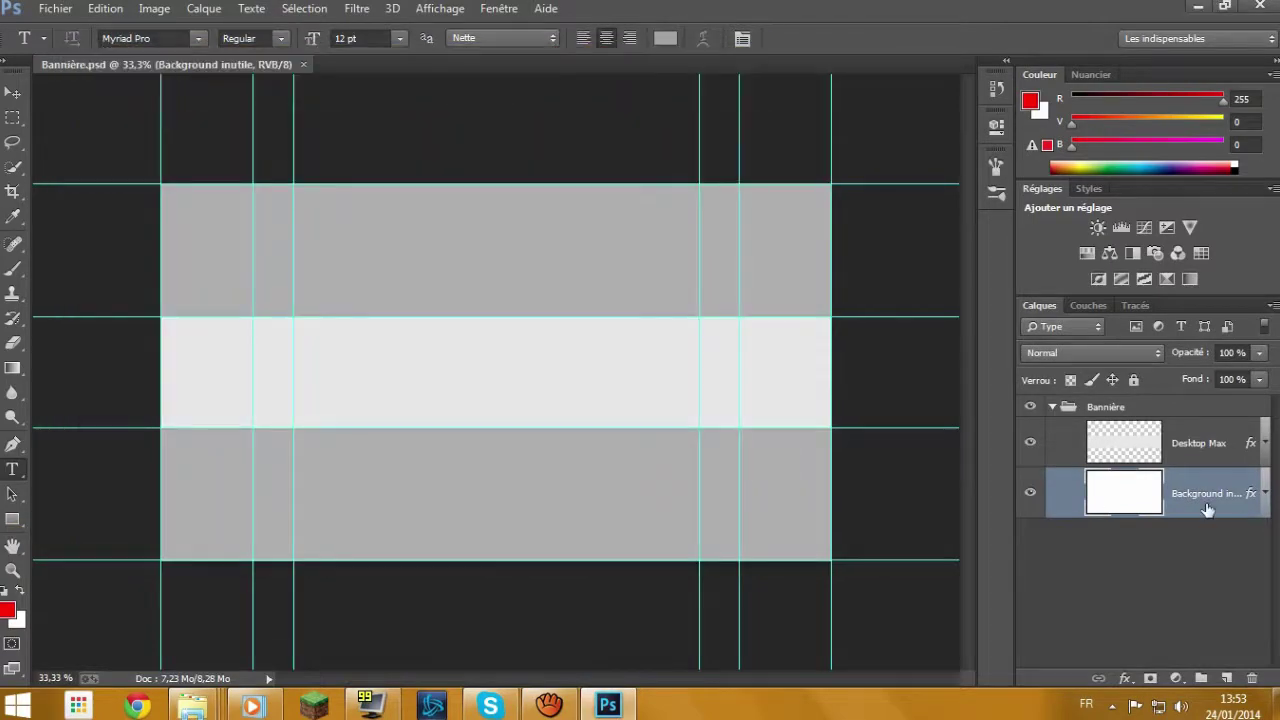
Bring up the GFX pack's Textures folder and preview its texture images.
click(530, 622)
double_click(589, 300)
key(Right)
key(Right)
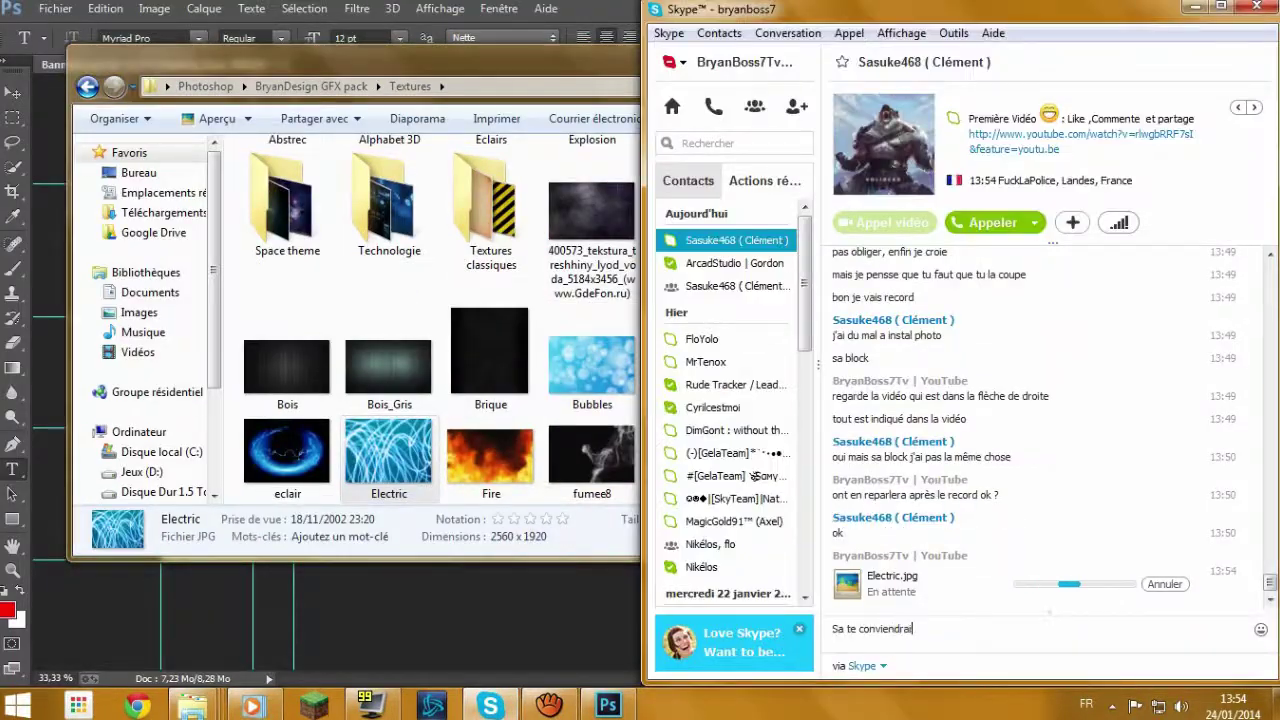
Send the chat messages '?' and 'P.s je record'.
text(?)
key(Return)
text(P.s je record)
key(Return)
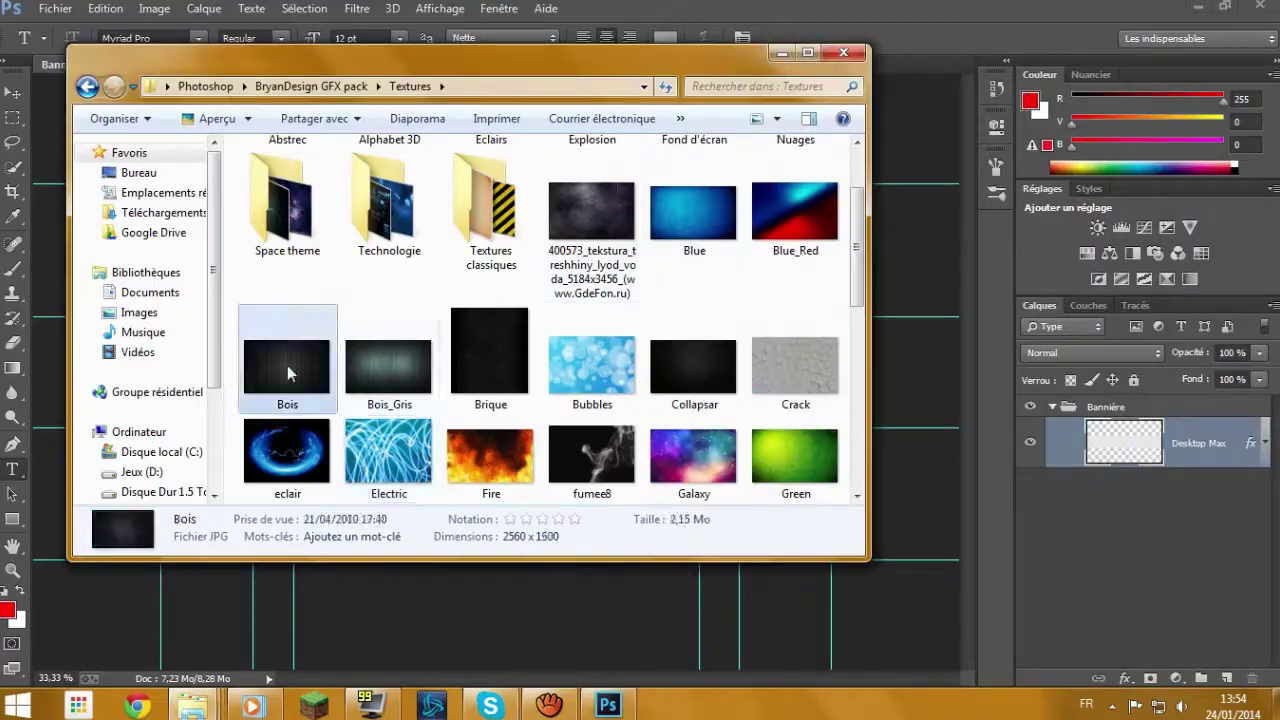
After trying the Bubbles texture, place the dark Mur wall texture filling the banner canvas.
double_click(592, 367)
key(Escape)
drag(592, 367, 543, 449)
key(Escape)
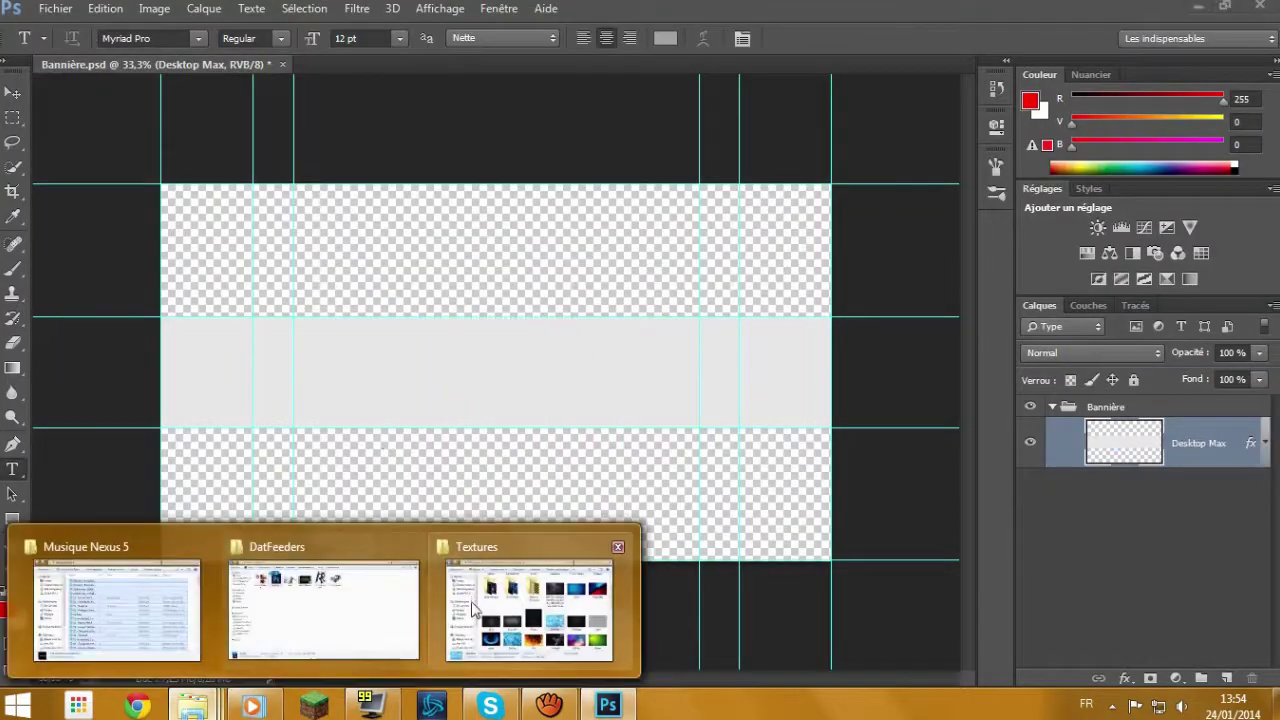
click(529, 610)
key(Escape)
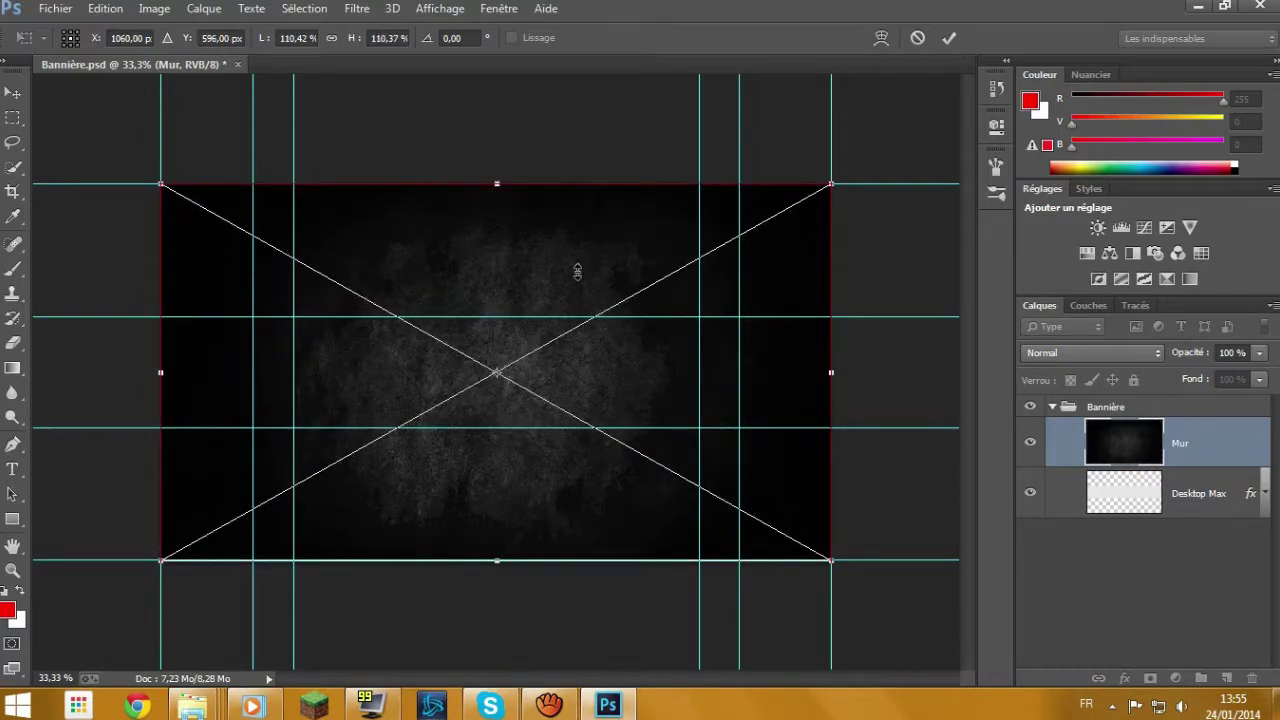
key(alt+Tab)
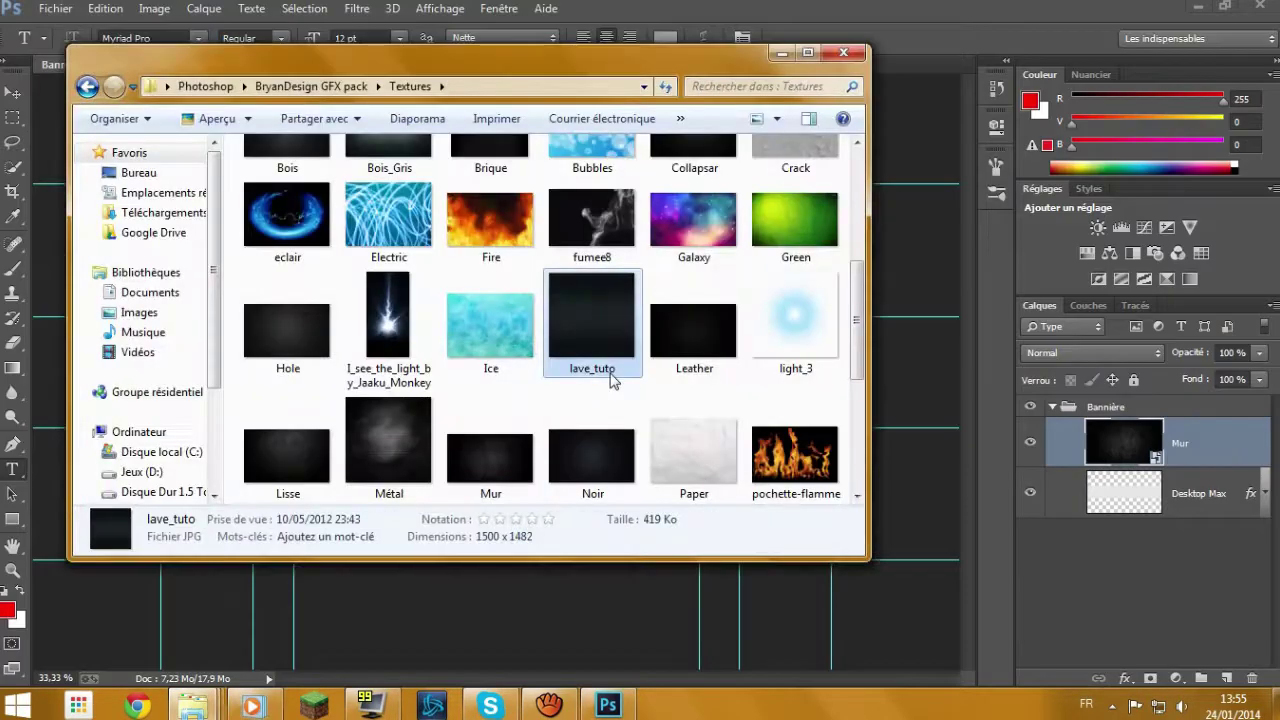
Browse the Fond d'écran, Space and Technologie texture folders.
key(f)
key(Return)
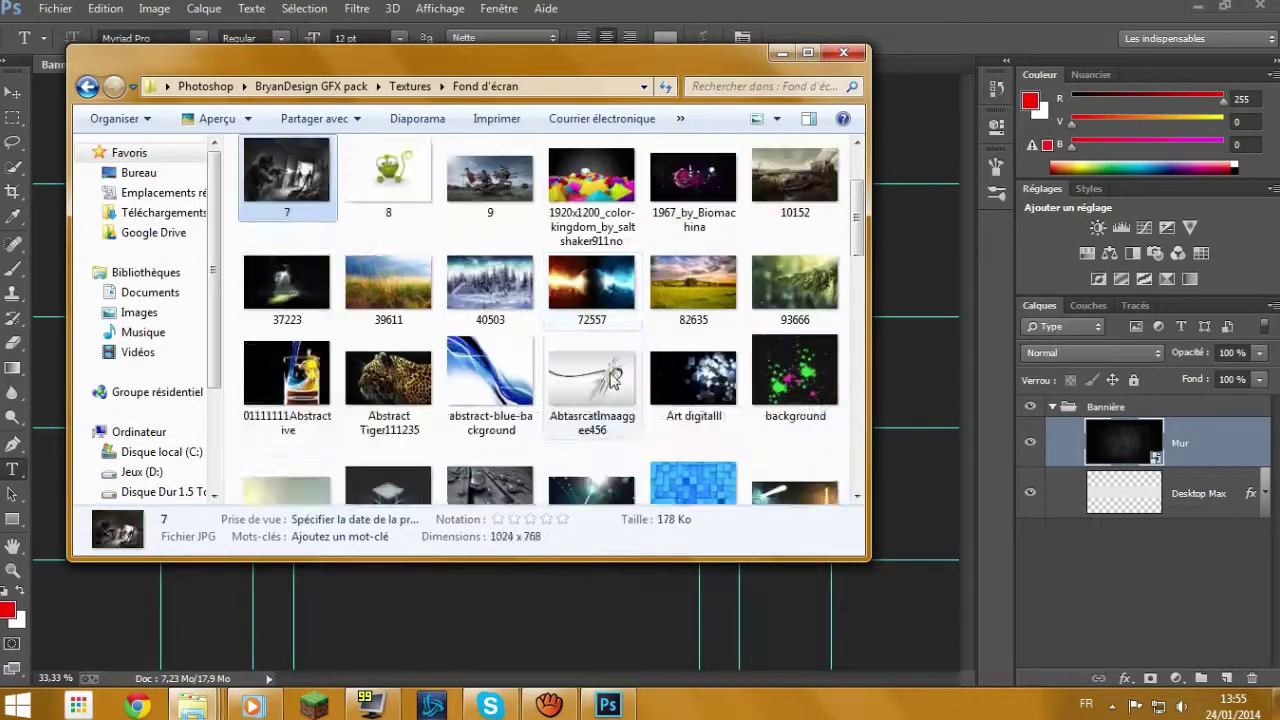
key(BackSpace)
key(s)
key(t)
key(Return)
Preview the Textures classiques images, including Texture (38), then go back up to the GFX pack.
key(BackSpace)
key(t)
key(Return)
key(Down)
key(Down)
key(Down)
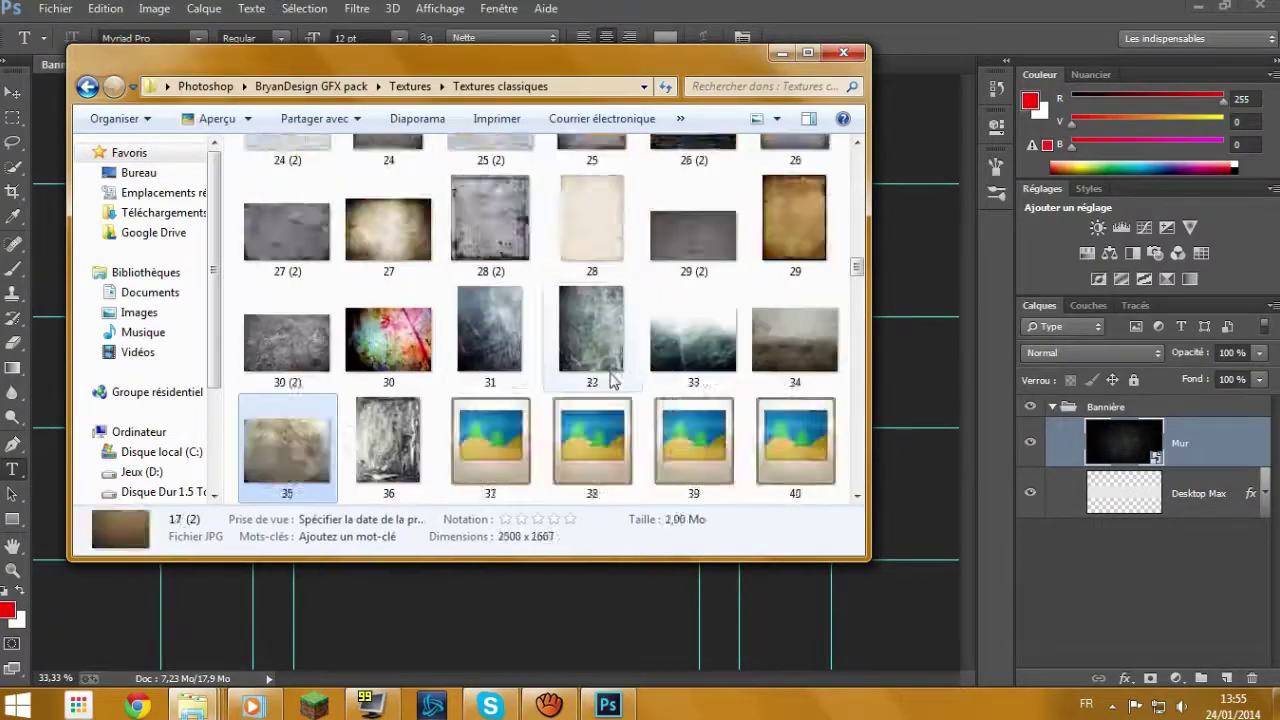
key(Down)
key(Down)
key(Down)
key(Return)
key(Escape)
key(BackSpace)
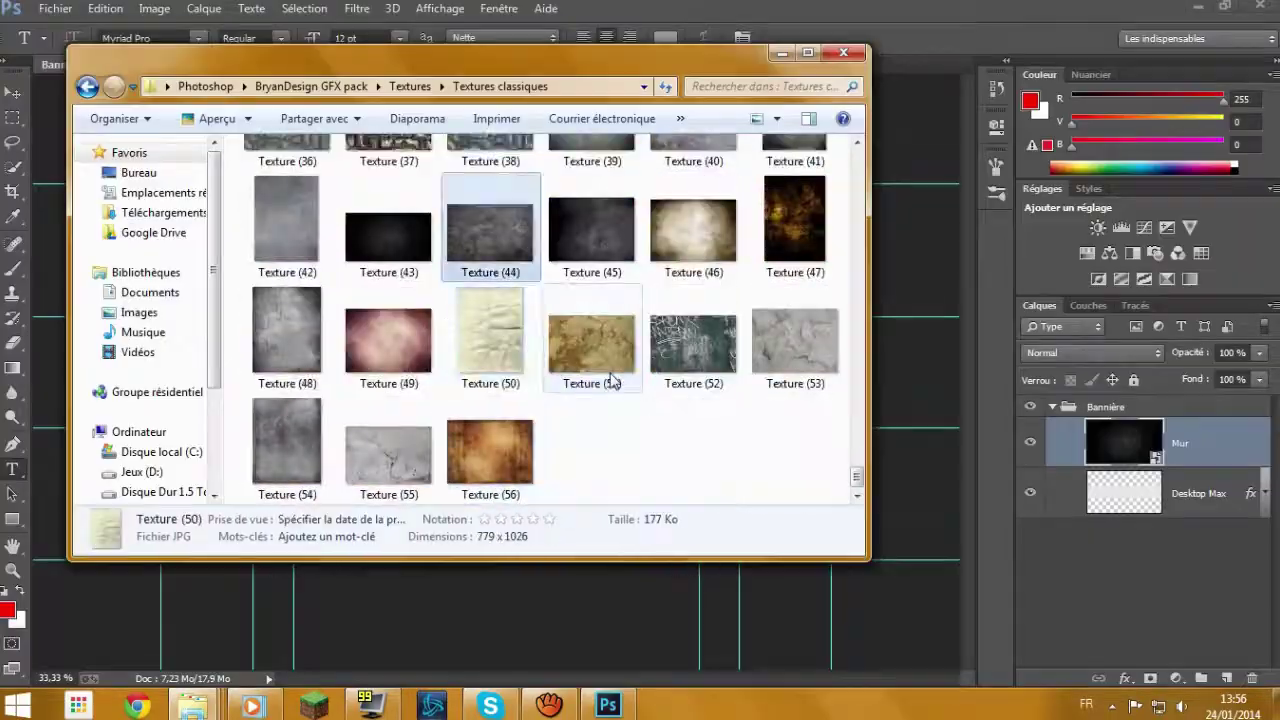
key(Return)
key(Left)
key(Left)
key(Left)
key(Left)
key(Left)
key(Left)
key(Left)
key(Left)
key(Left)
key(Escape)
key(BackSpace)
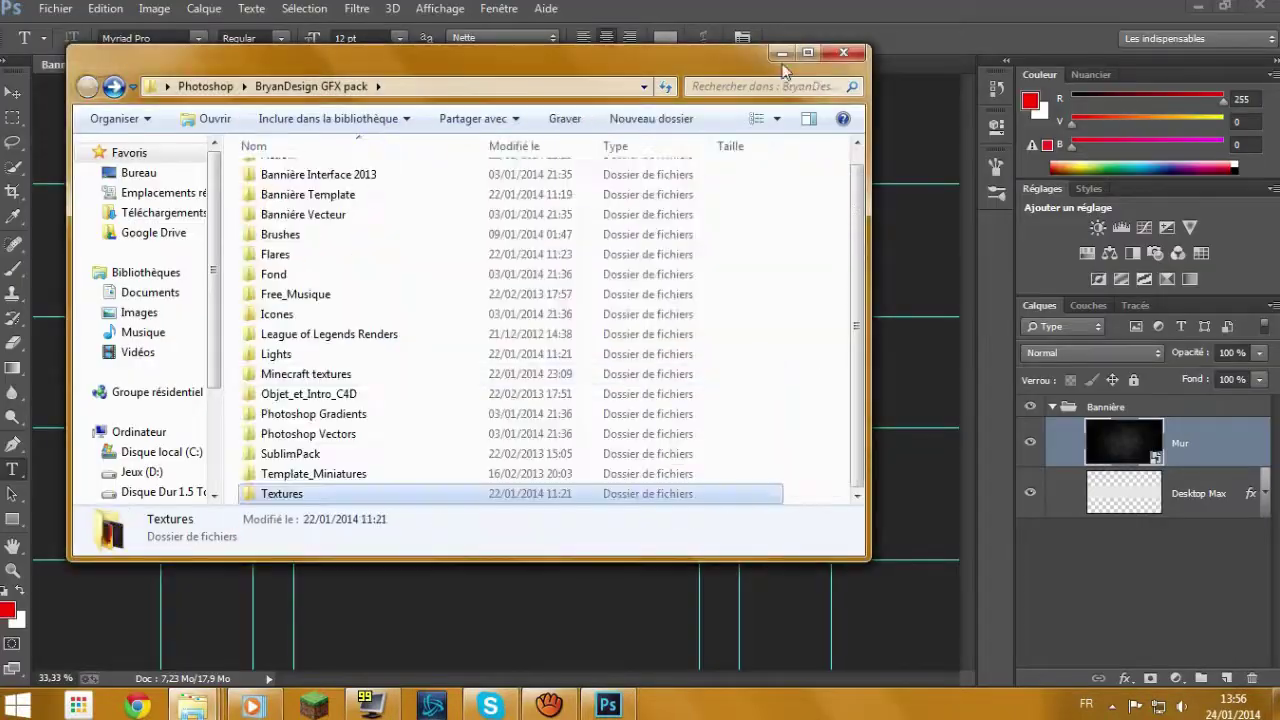
key(alt+Tab)
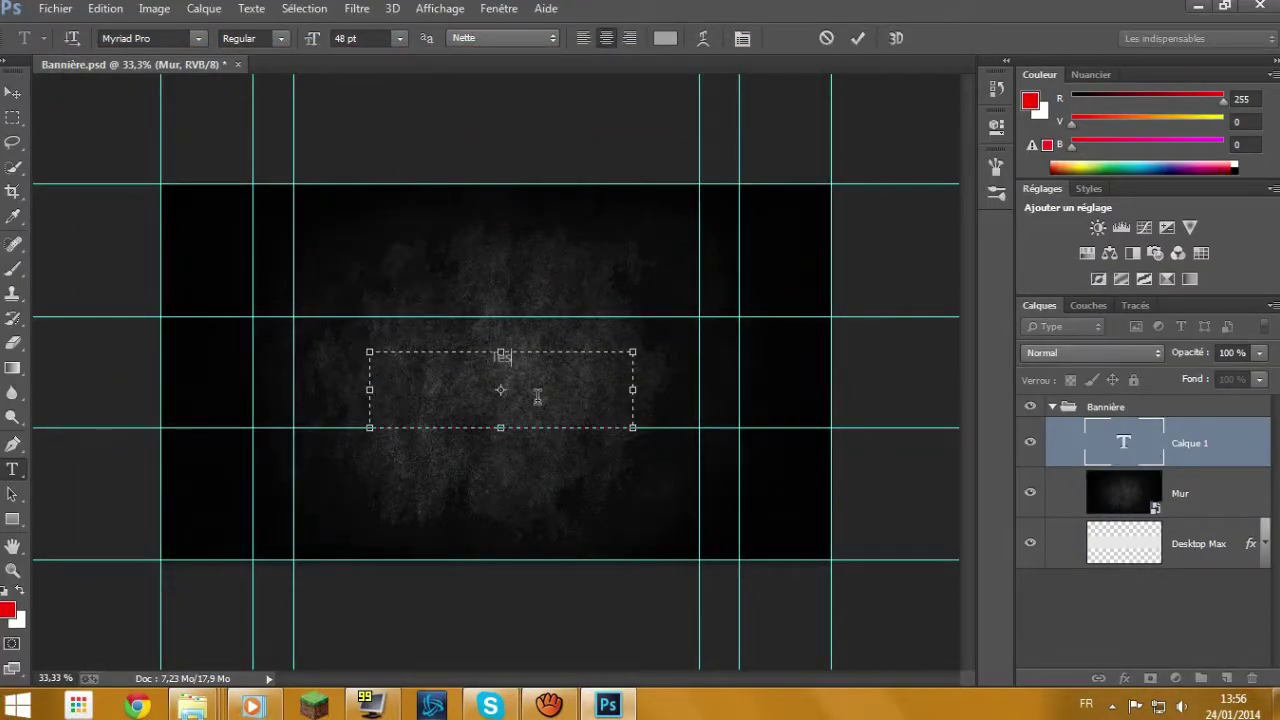
Set the title text to 72 pt in the Microsoft New Tai Lue font.
click(399, 38)
click(380, 360)
click(198, 38)
scroll(183, 510, up, 9)
scroll(183, 510, up, 3)
click(180, 354)
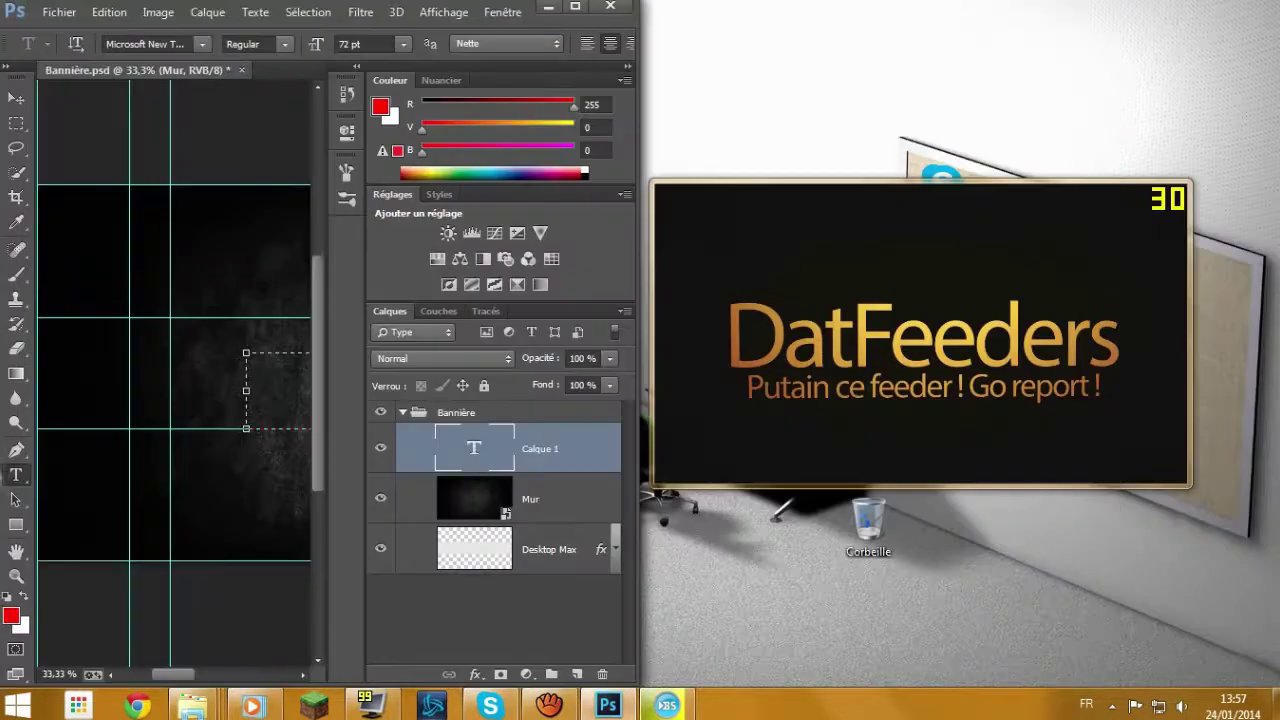
Sample the orange logo colour from the intro video and type the title text.
key(i)
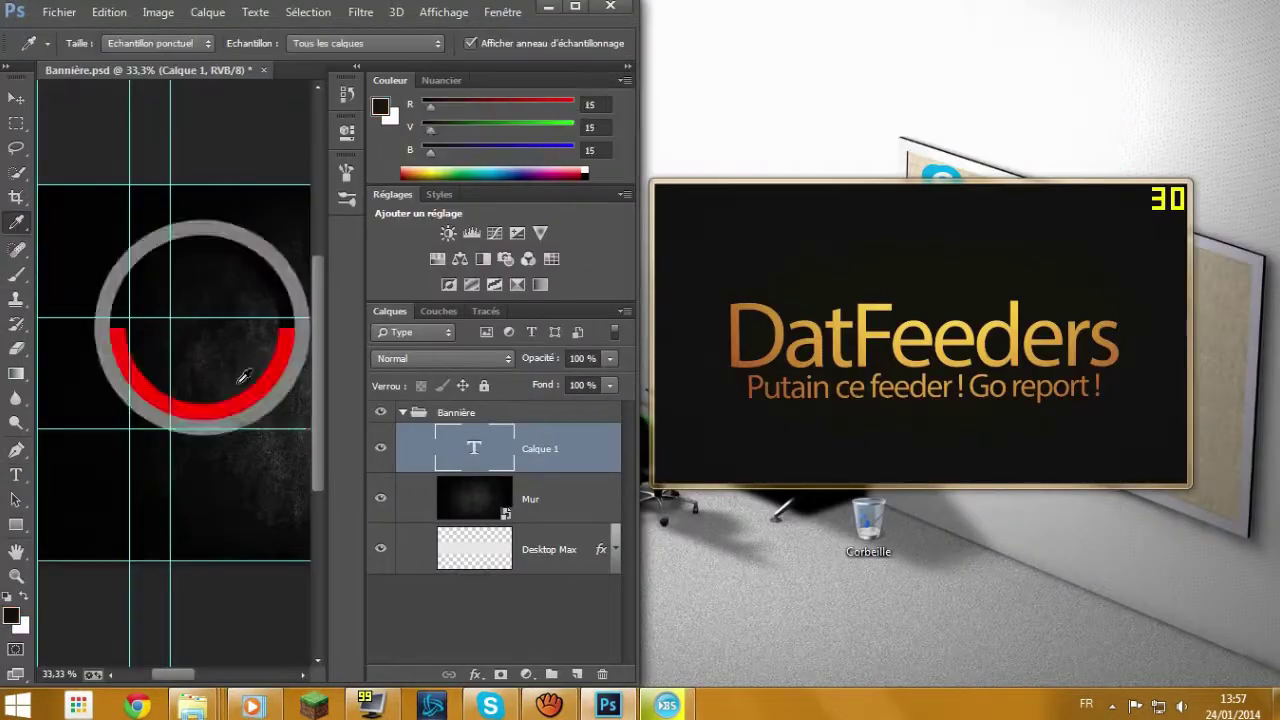
drag(180, 320, 777, 340)
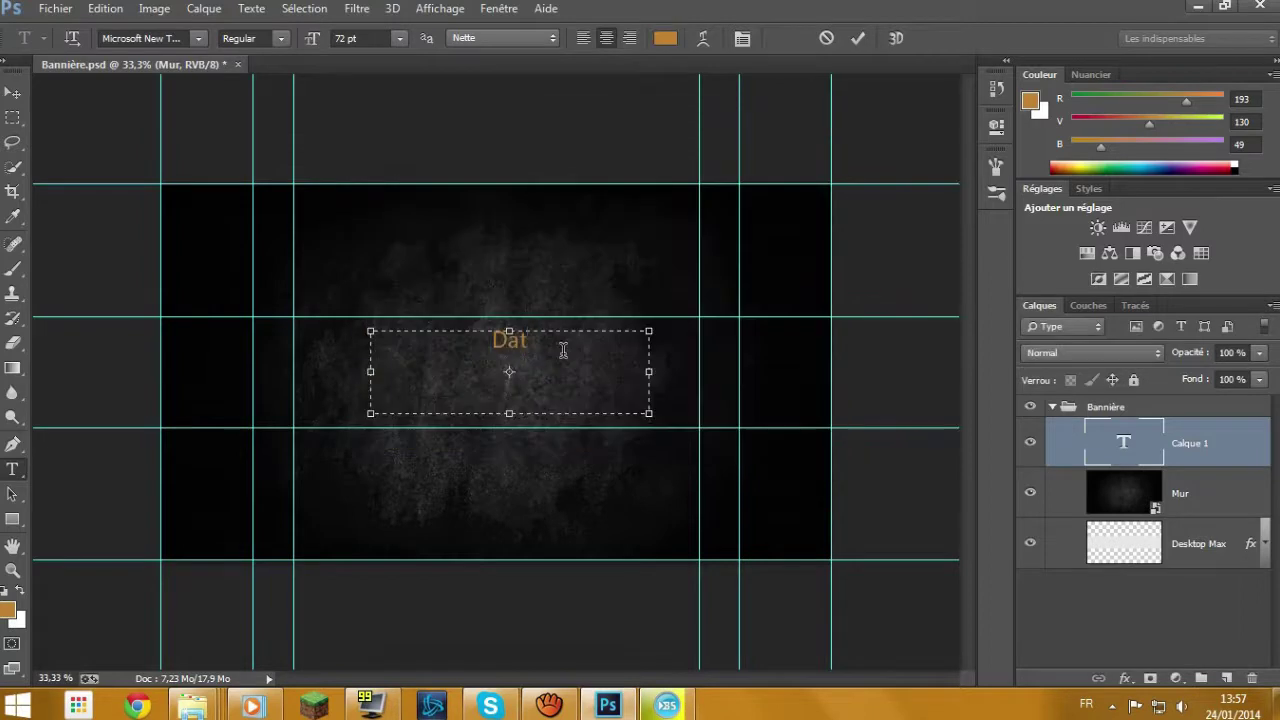
text(Putain ce feede)
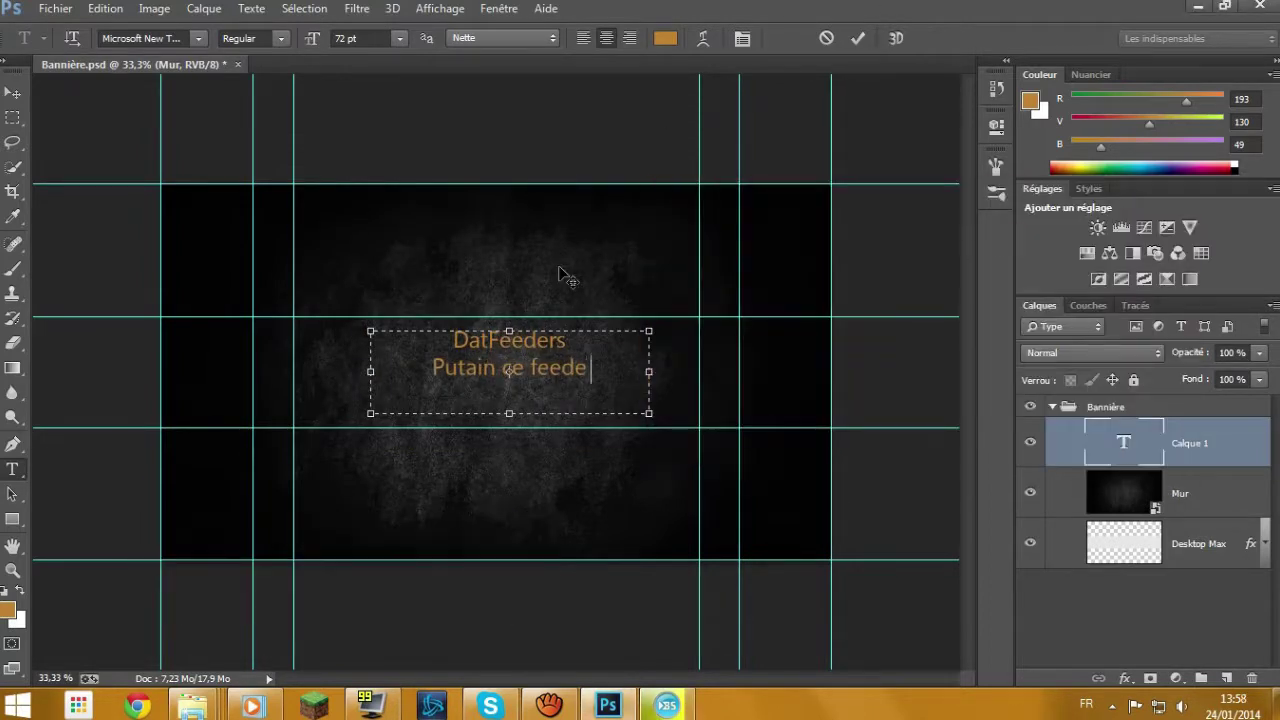
text(r ! Go)
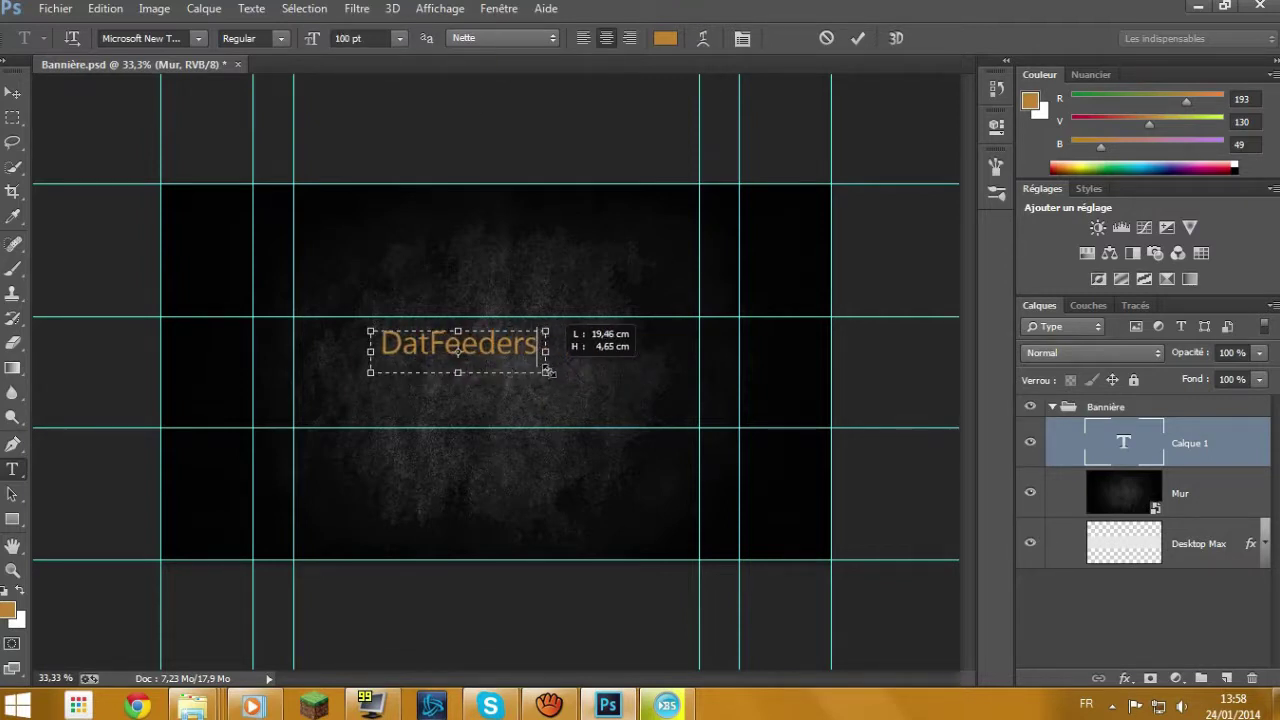
Apply the Drapeau (flag) warp style to the title.
click(703, 38)
click(250, 439)
click(200, 277)
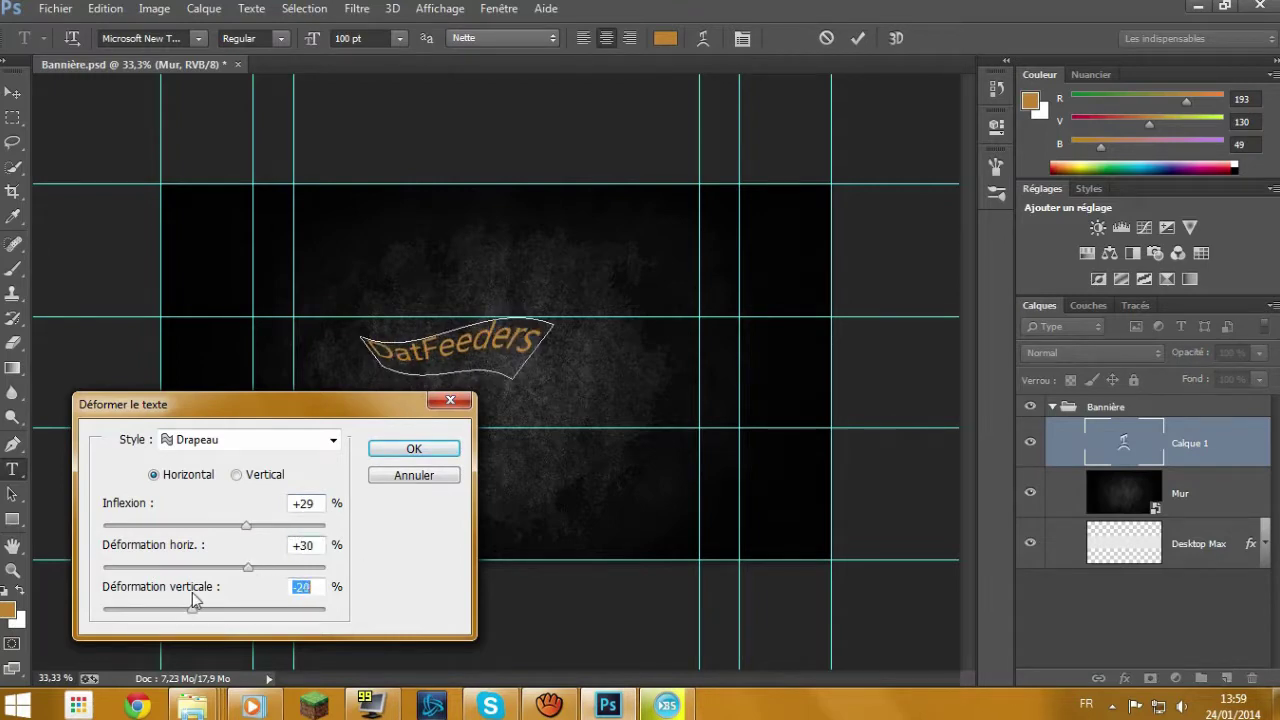
Confirm the flag warp and extrude the DatFeeders title into 3D text.
click(414, 448)
click(896, 38)
click(153, 222)
click(153, 222)
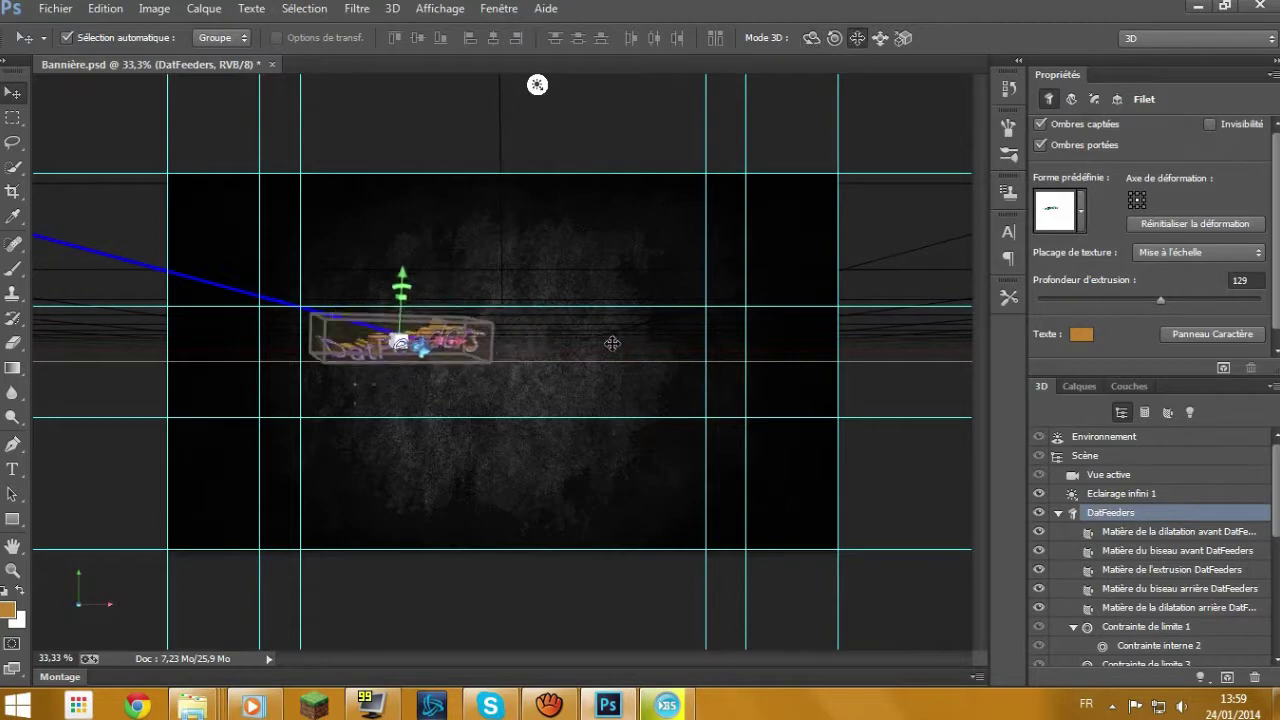
click(536, 88)
click(247, 512)
Add a 60 pt slogan text line beneath the 3D title.
click(12, 469)
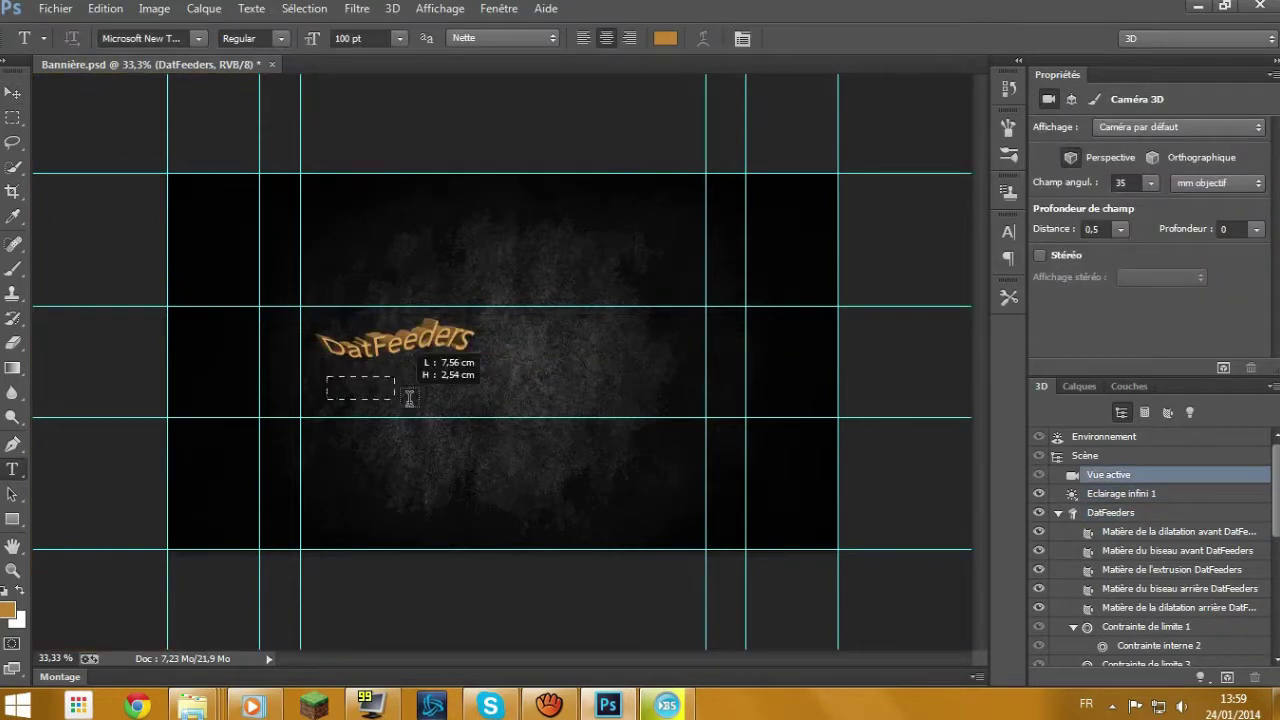
drag(409, 398, 635, 417)
text(ce feeder ! Go repoert !)
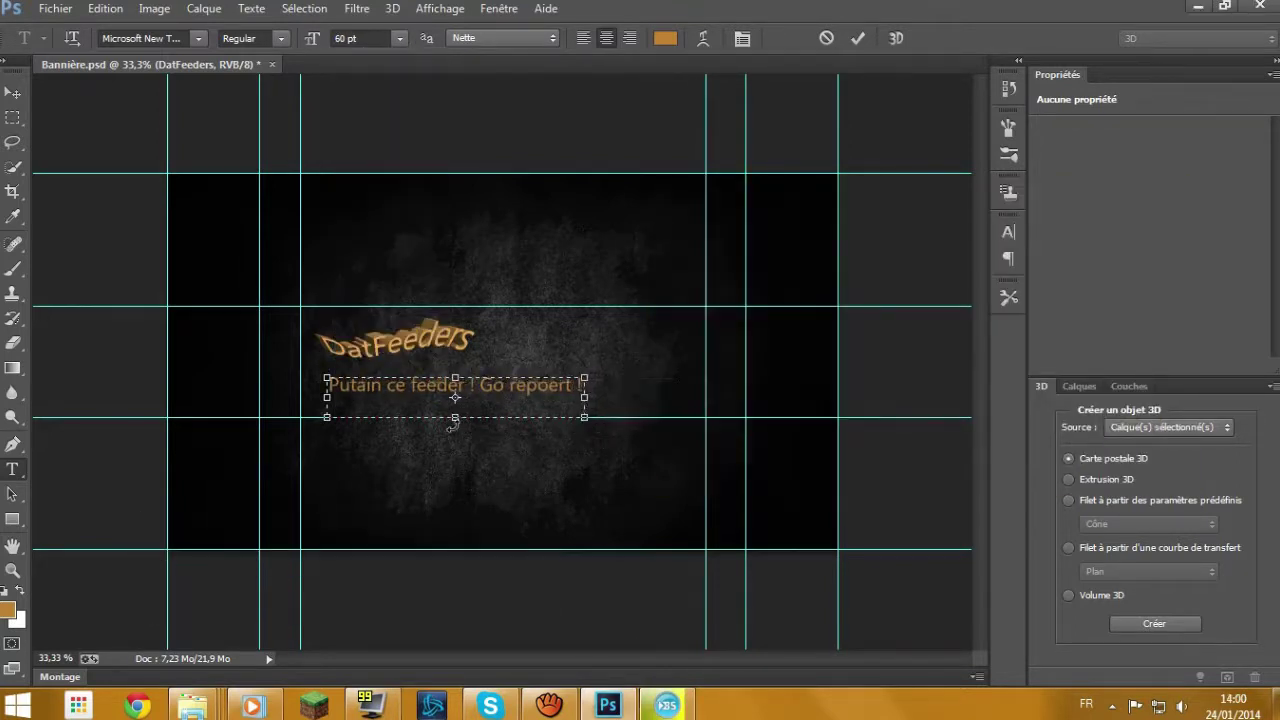
Warp the slogan with Arc style: inflexion -14, horizontal +8, vertical +2.
click(703, 38)
drag(171, 414, 492, 446)
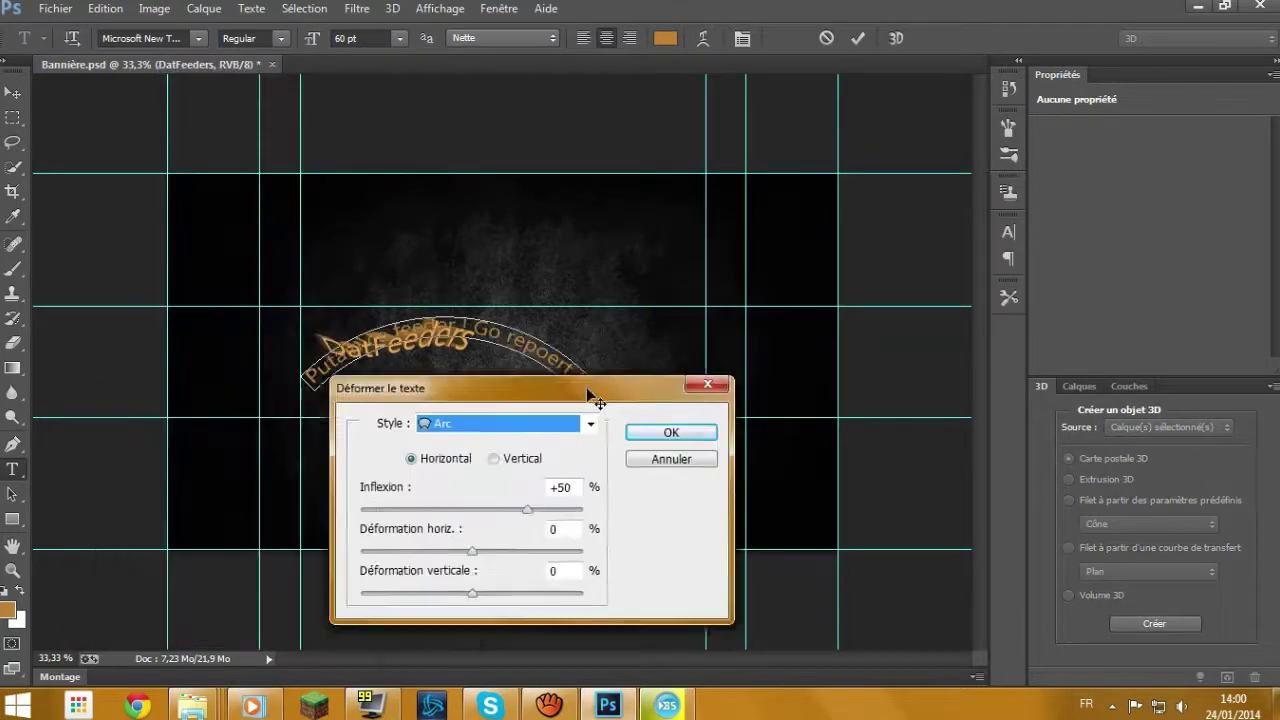
drag(587, 563, 493, 583)
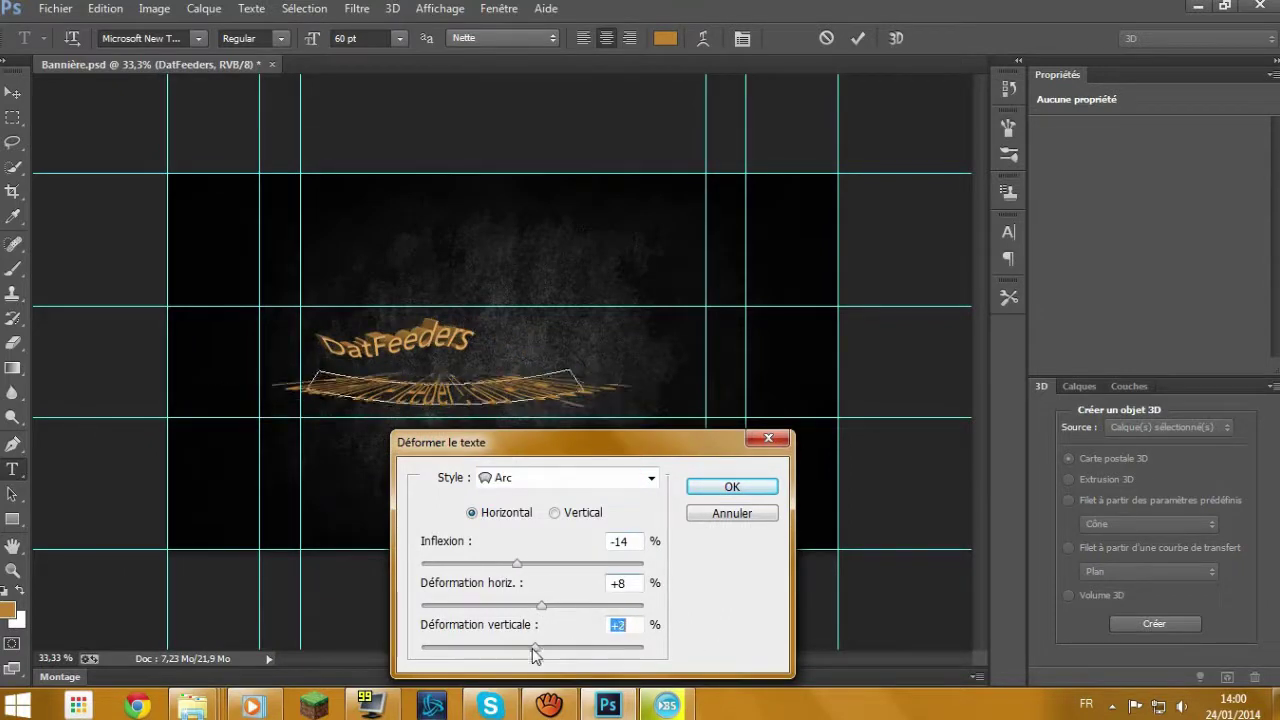
key(Return)
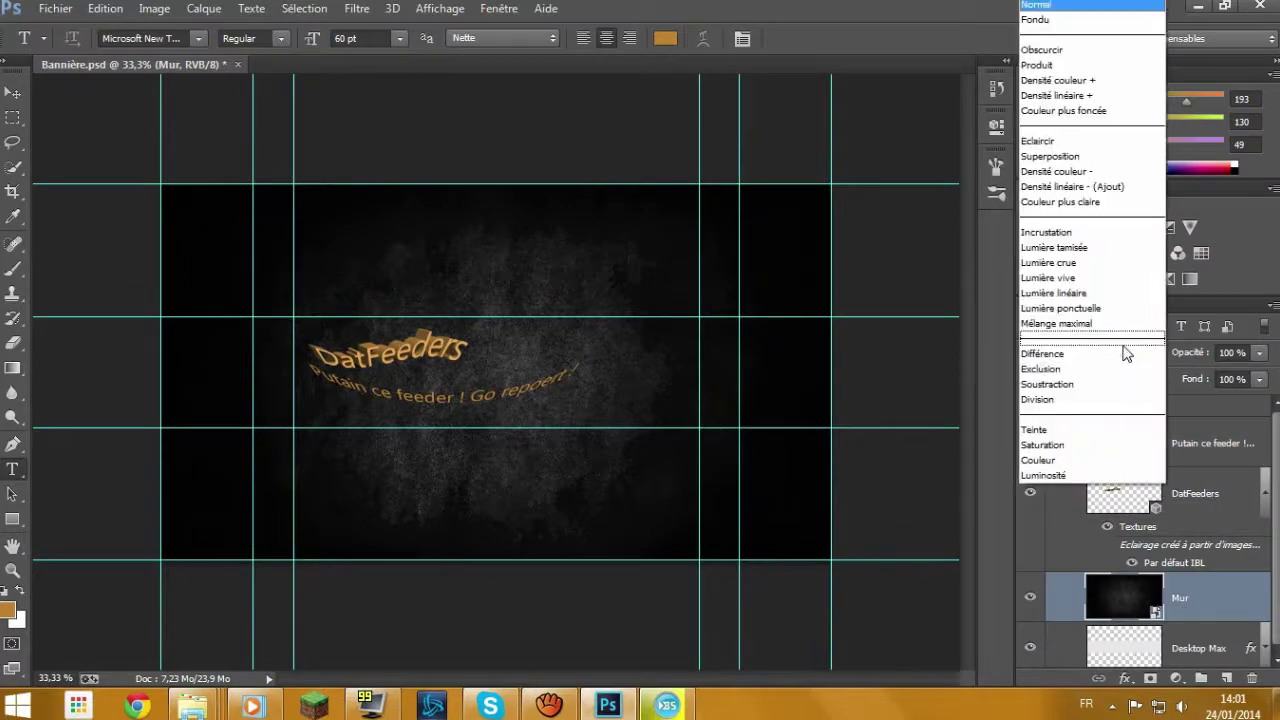
Set the Mur layer's blending mode to Lumière ponctuelle.
click(1175, 325)
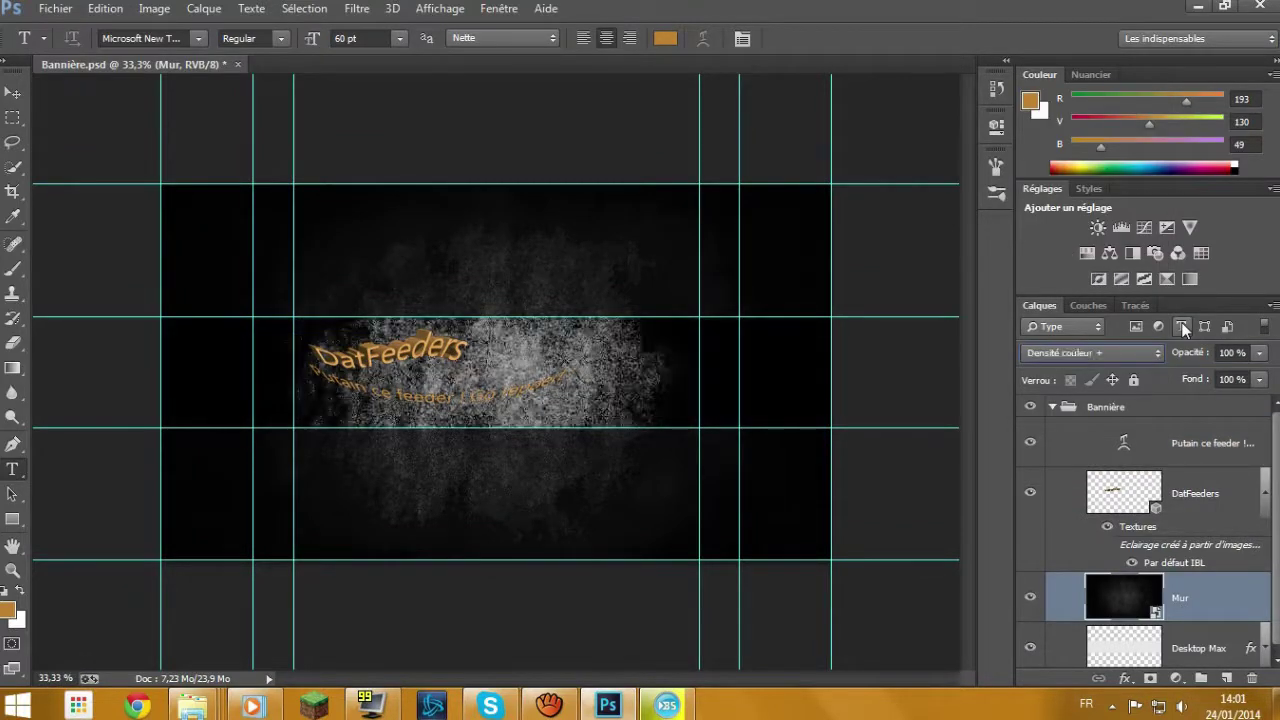
key(Down)
key(Down)
key(Down)
key(Down)
key(Down)
key(Down)
key(Down)
key(Down)
key(Down)
key(Down)
key(Down)
key(Down)
key(Up)
key(Up)
key(Up)
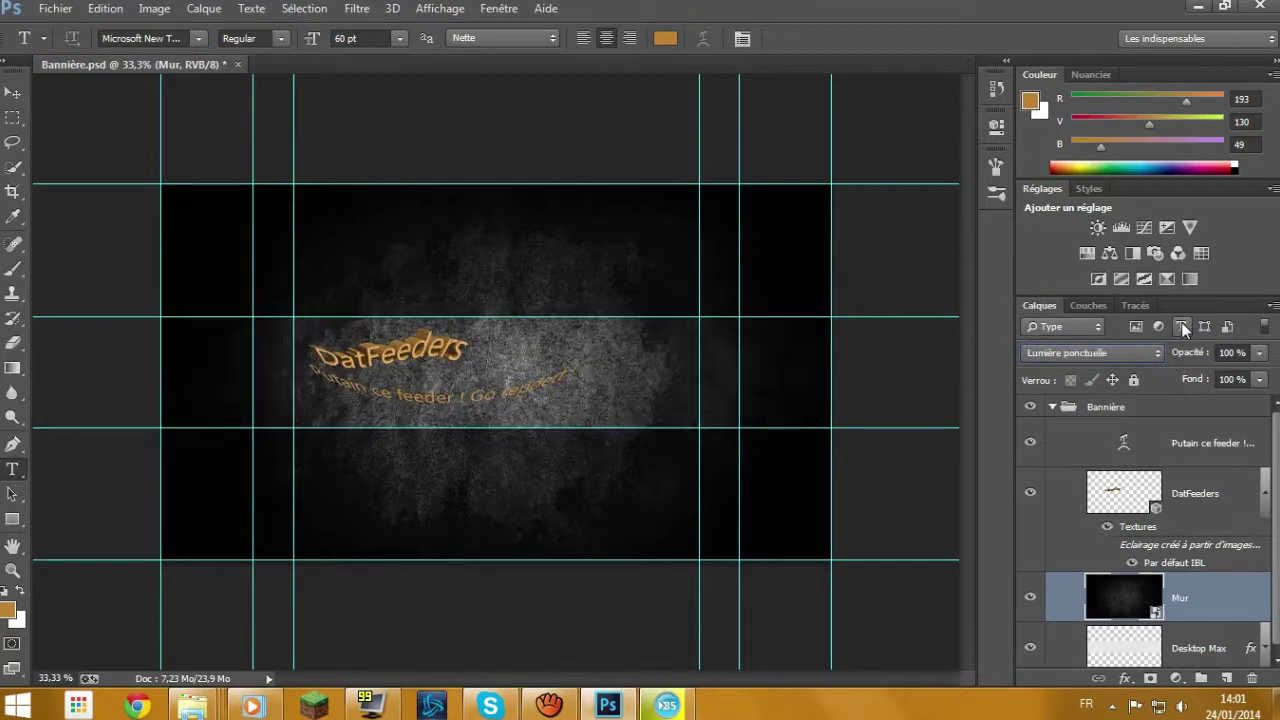
Place the Akali_bloodmoon2 render at the banner's right edge and zoom to 50%.
click(314, 586)
double_click(860, 143)
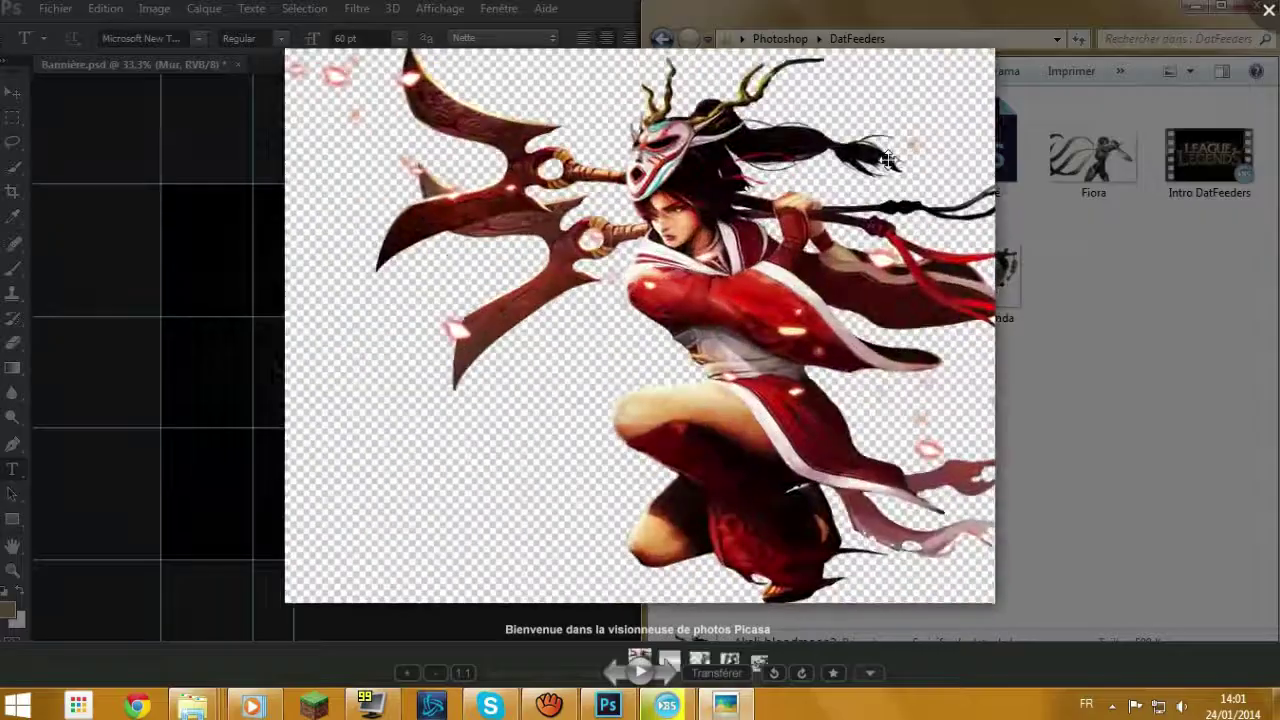
drag(888, 158, 566, 346)
key(ctrl+plus)
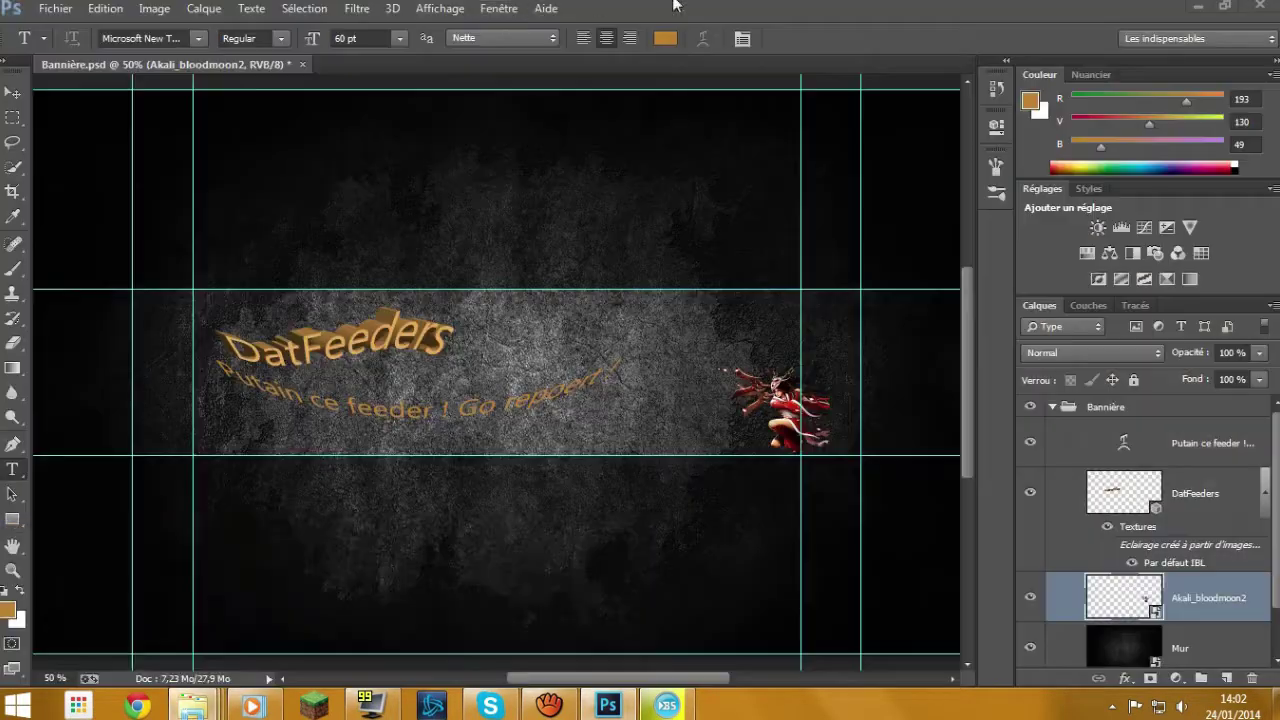
Add the Fiora render at left and Riven_Championship above the title, both scaled down.
click(329, 586)
mouse_move(1080, 149)
mouse_down()
mouse_move(727, 252)
mouse_move(423, 420)
mouse_up()
drag(411, 458, 280, 410)
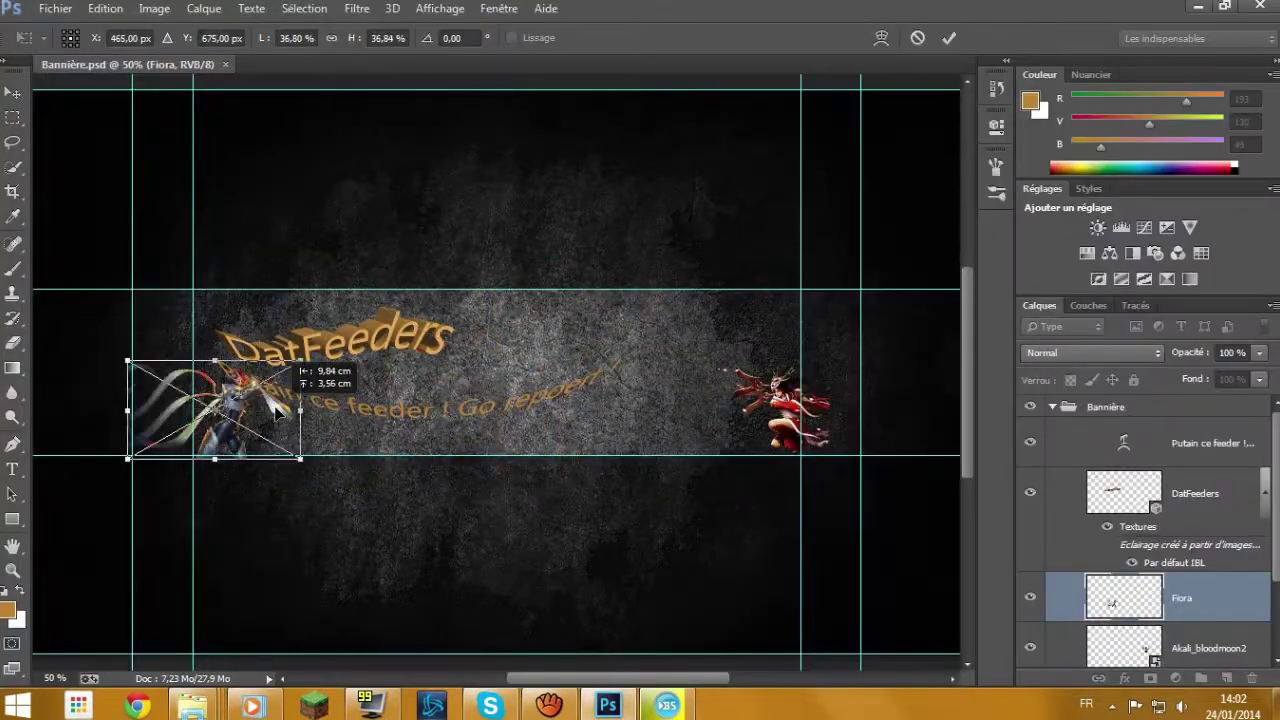
click(309, 610)
drag(880, 250, 577, 374)
drag(806, 214, 481, 397)
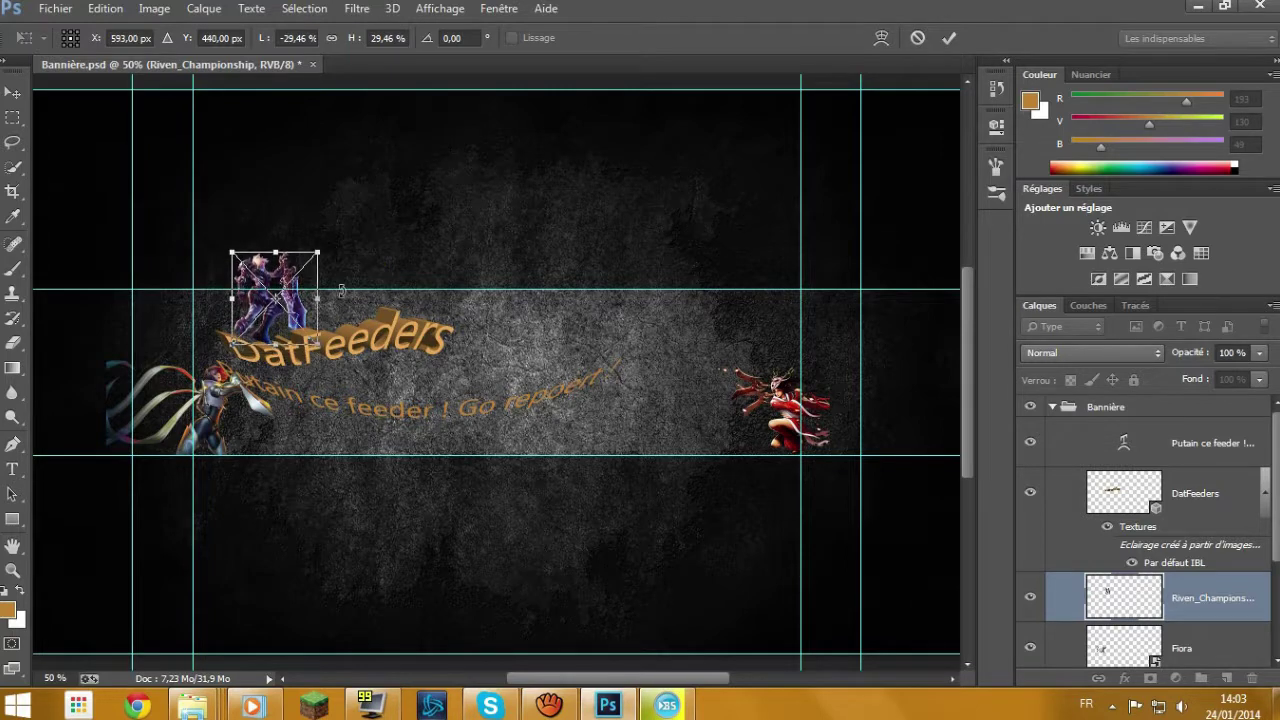
Add the Teemo_Panda render below the title with opacity lowered to about 6%.
click(309, 610)
drag(1057, 205, 563, 377)
drag(857, 200, 445, 410)
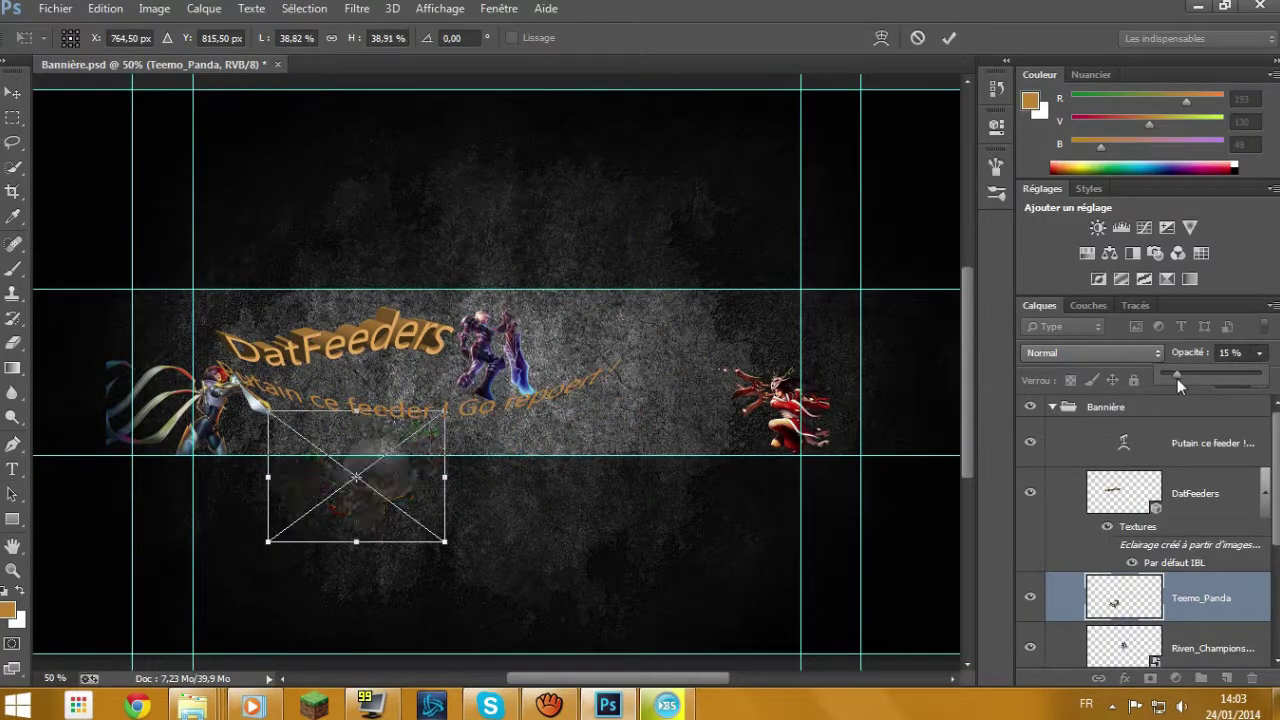
drag(1190, 383, 1192, 383)
drag(445, 410, 505, 440)
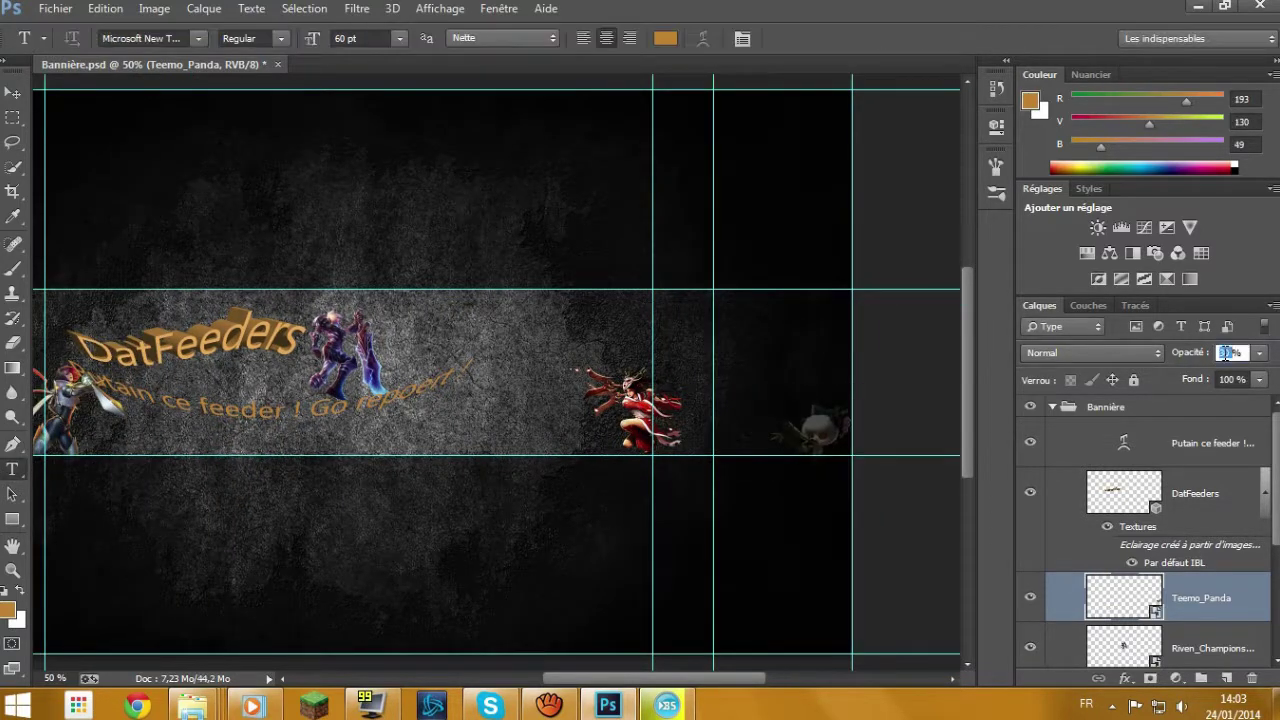
scroll(627, 531, left, 5)
scroll(497, 617, right, 5)
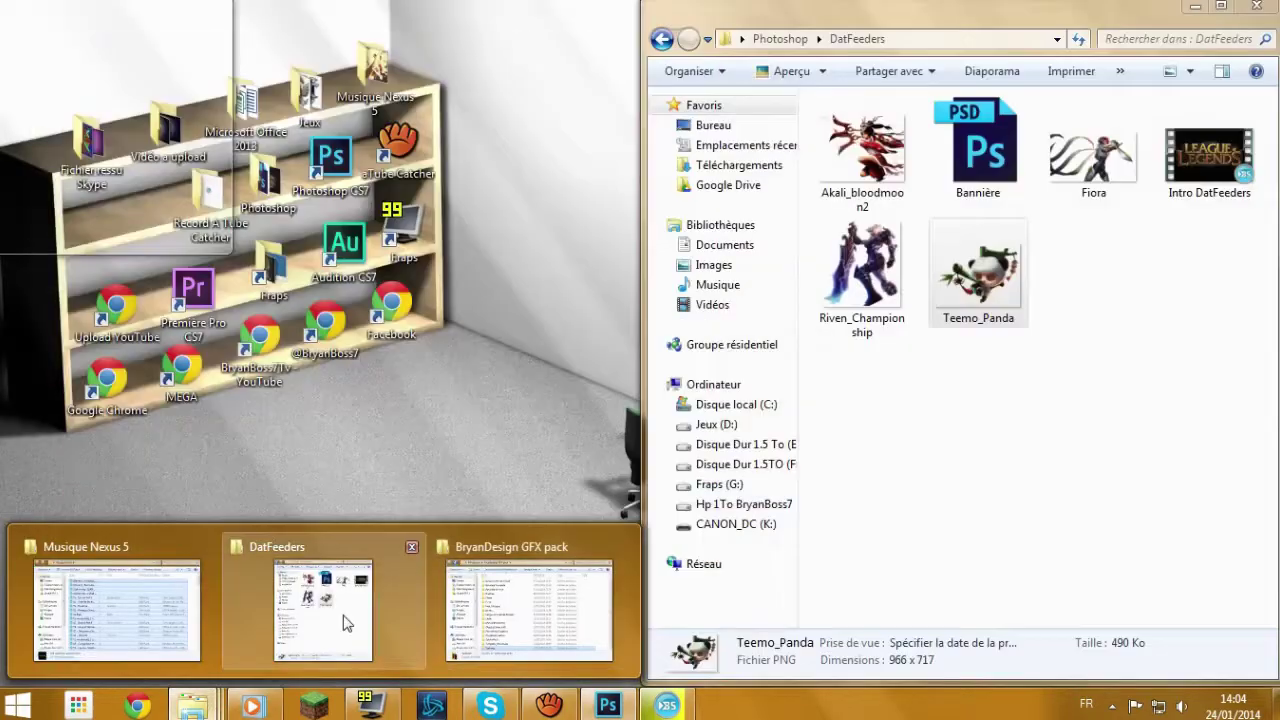
mouse_move(193, 706)
click(514, 614)
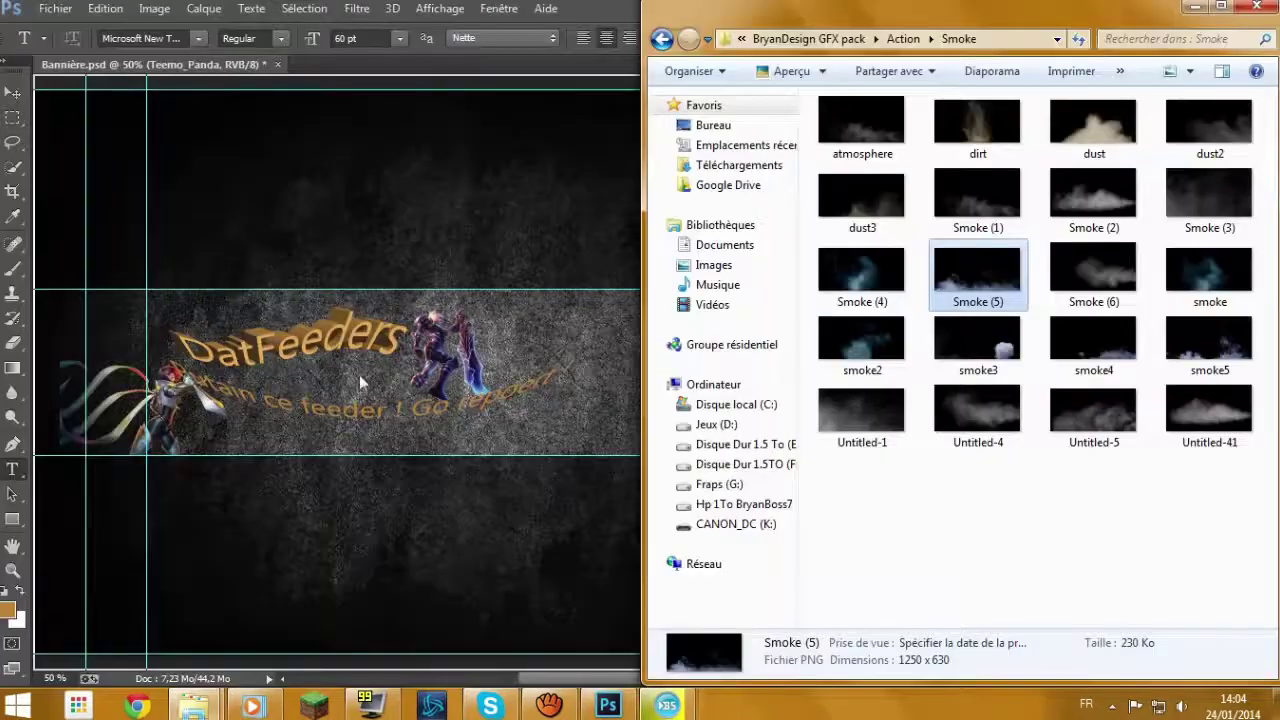
Place Smoke (5) and stretch it into a wide, flat strip along the banner bottom.
drag(978, 275, 400, 320)
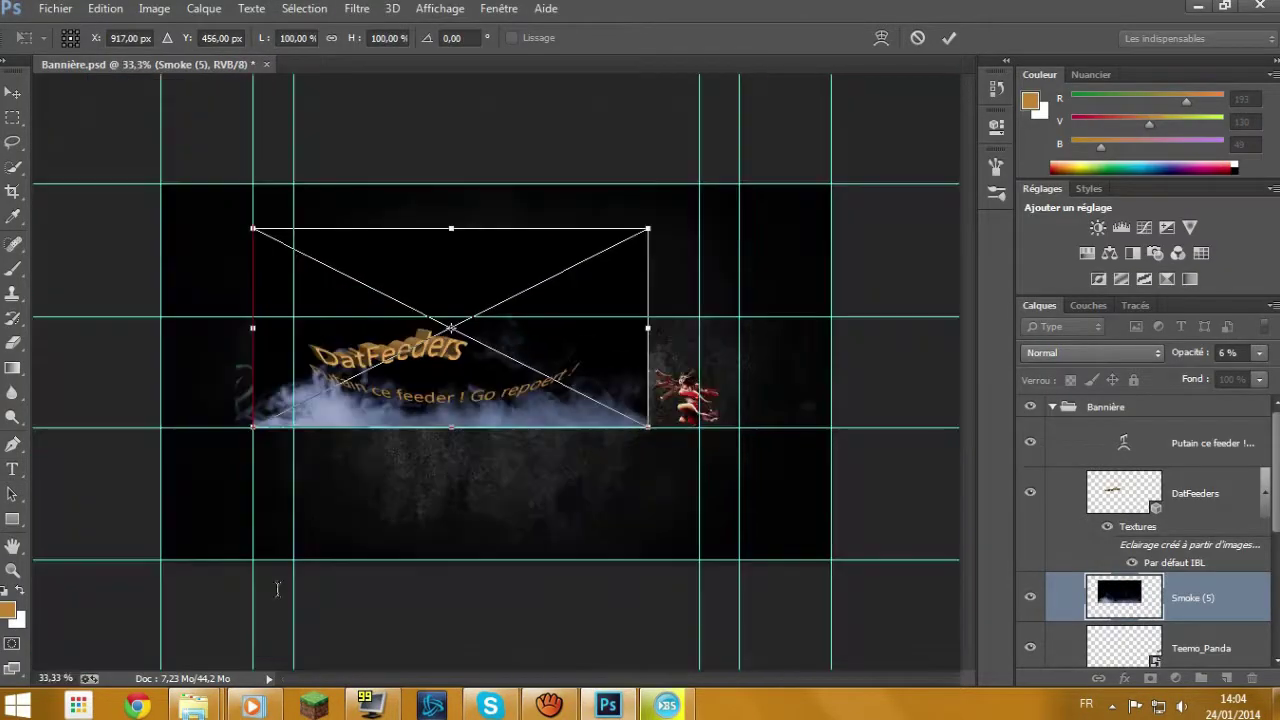
drag(648, 327, 830, 327)
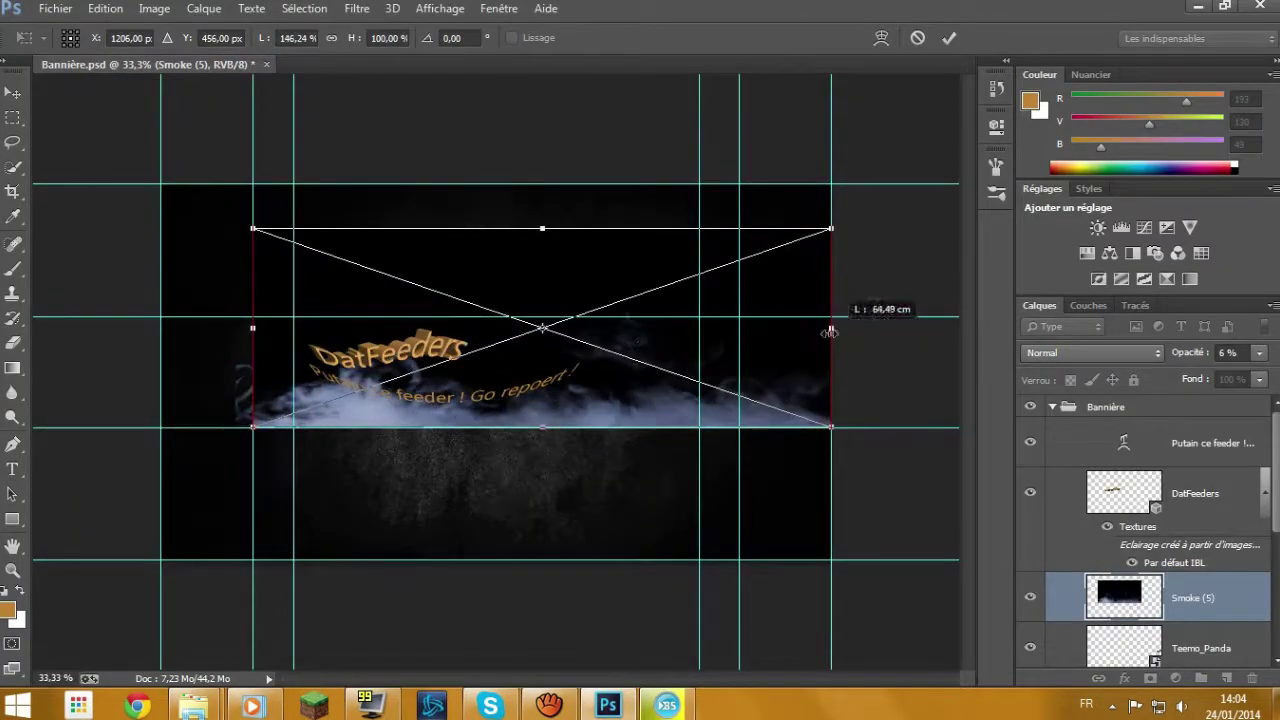
drag(252, 327, 158, 327)
drag(493, 228, 490, 308)
key(Return)
Try Produit, Différence and other blend modes on the smoke, settling on Couleur plus claire.
click(1085, 352)
click(1060, 201)
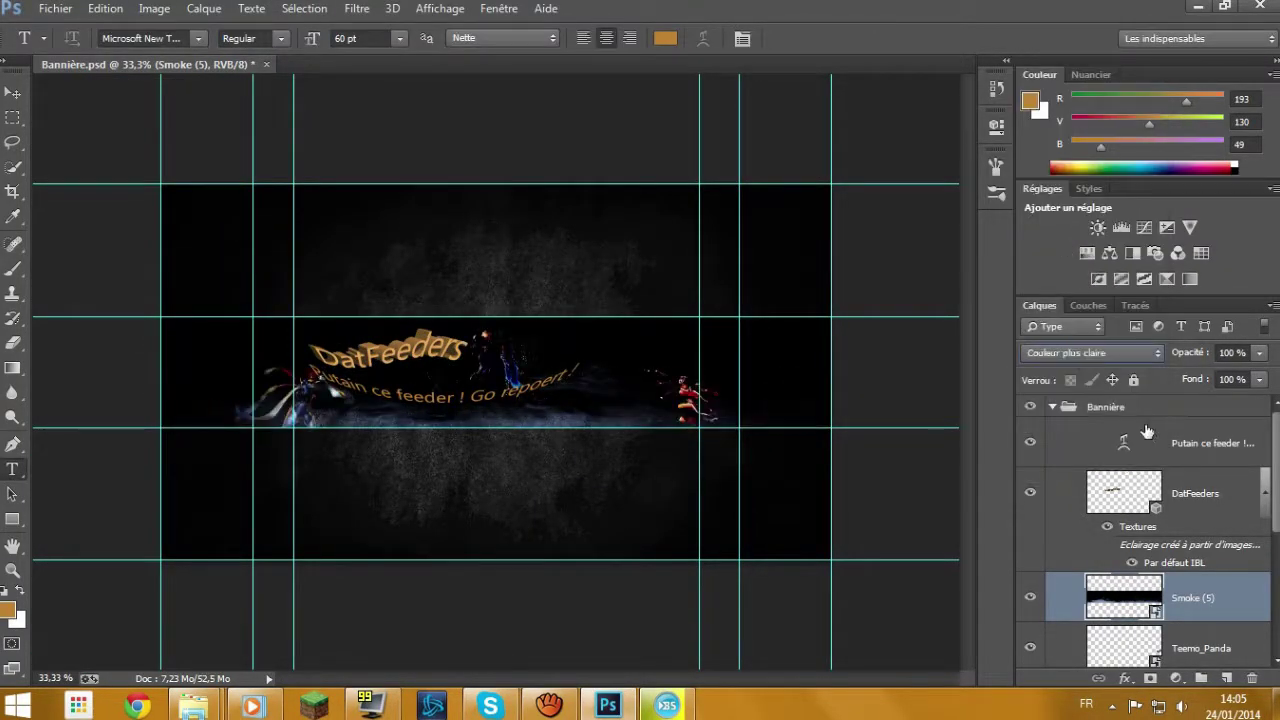
key(Up)
key(Up)
key(Up)
key(Down)
key(Down)
key(Down)
key(Down)
key(Down)
key(Down)
key(Down)
key(Down)
key(Down)
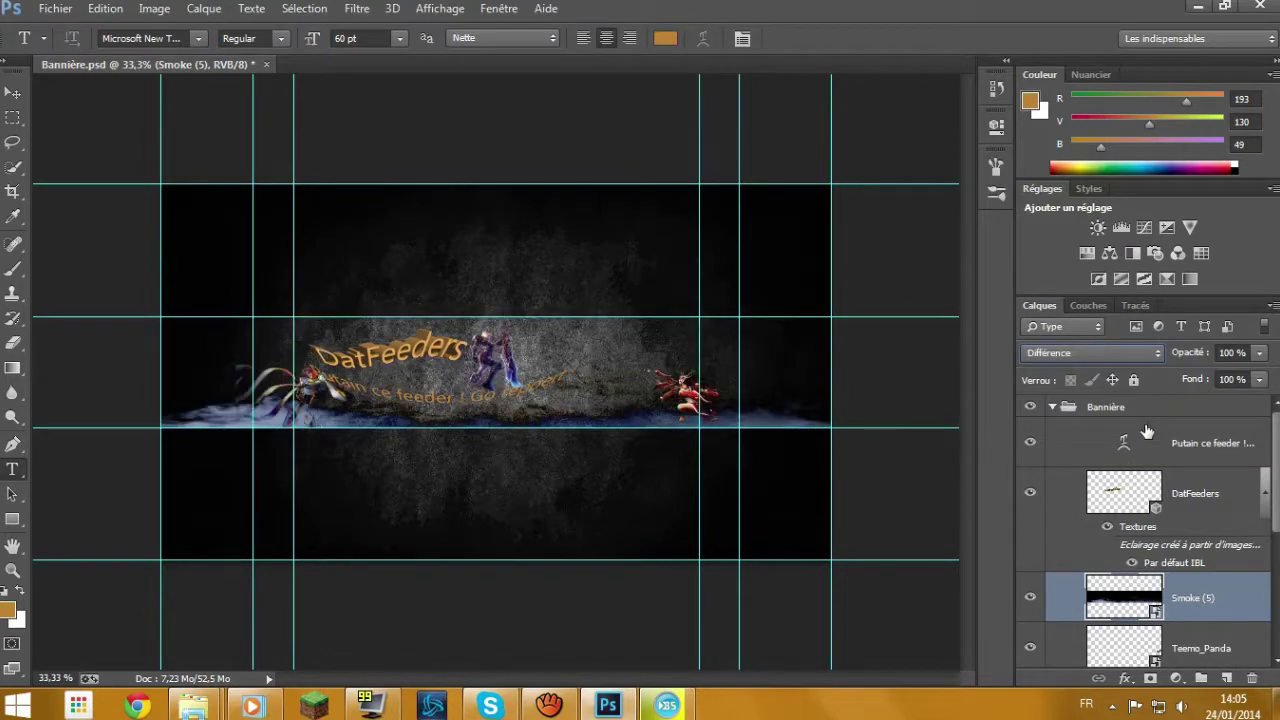
click(150, 222)
click(147, 230)
click(150, 222)
click(1137, 28)
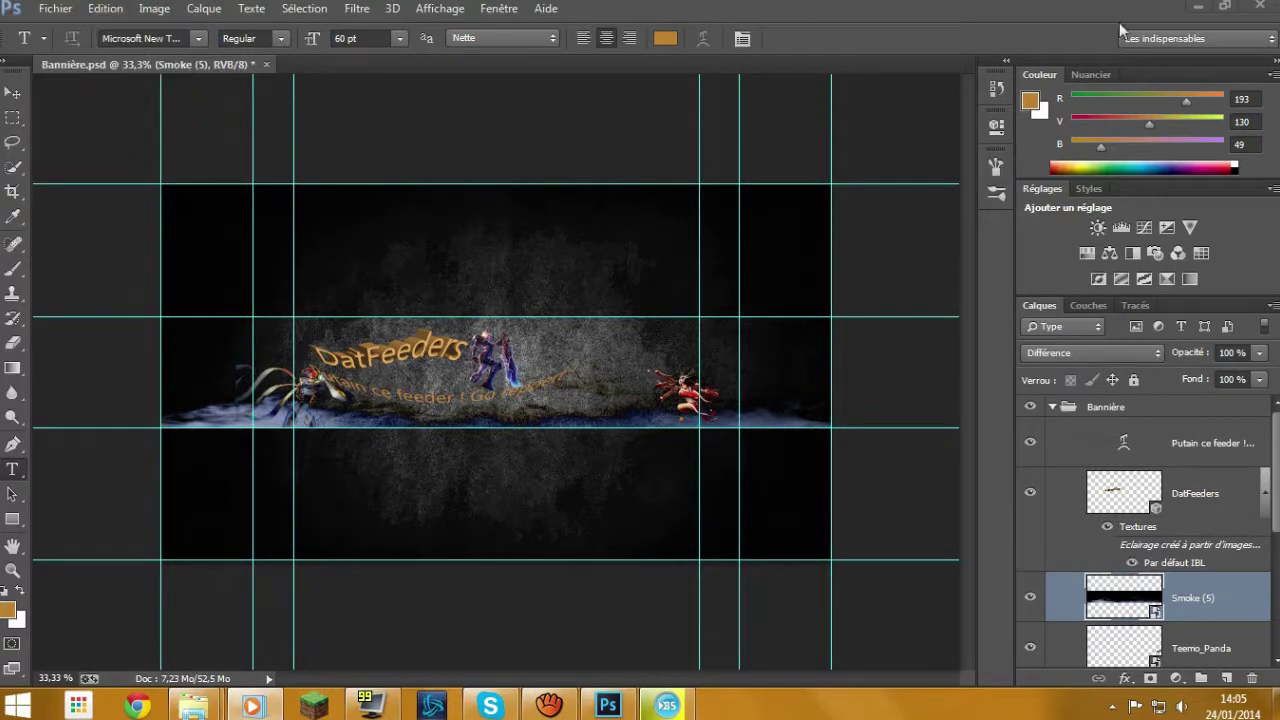
key(Up)
key(Up)
key(Up)
key(Up)
key(Down)
key(Down)
key(Up)
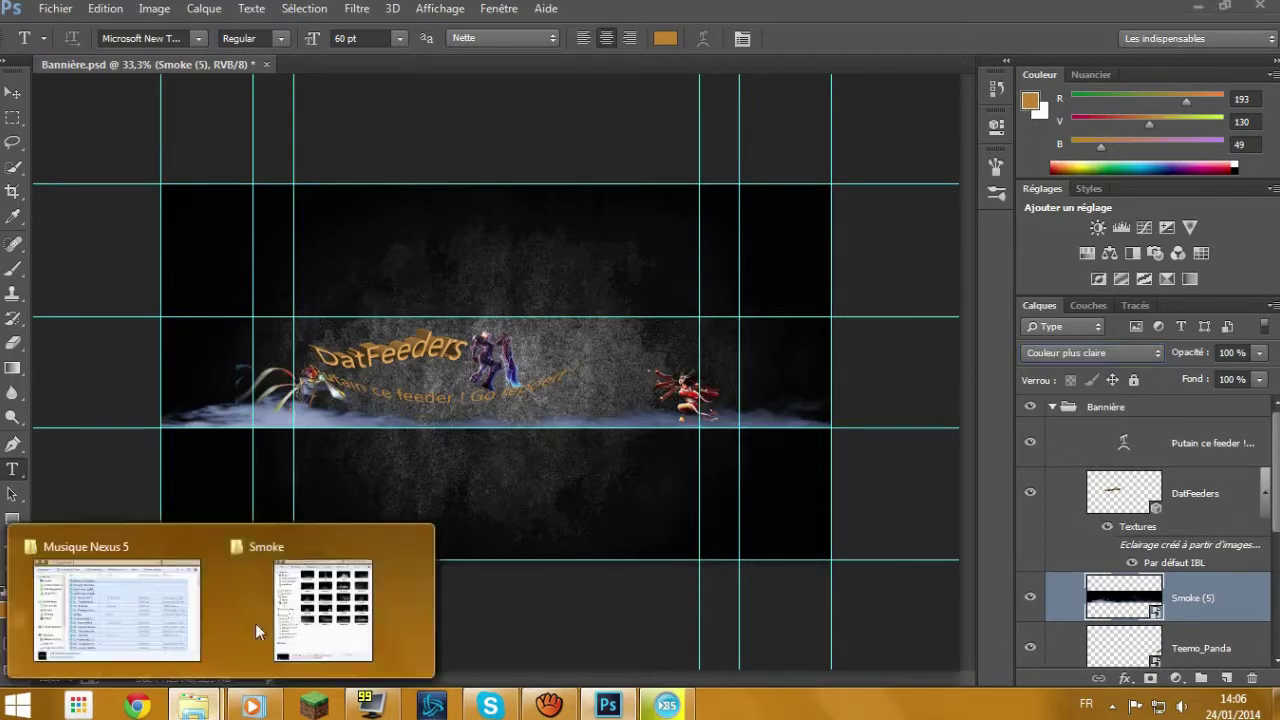
Browse the GFX pack effect folders to find the 2_00000 red light streak.
click(334, 600)
key(Down)
key(Down)
key(Down)
key(Down)
key(Return)
key(BackSpace)
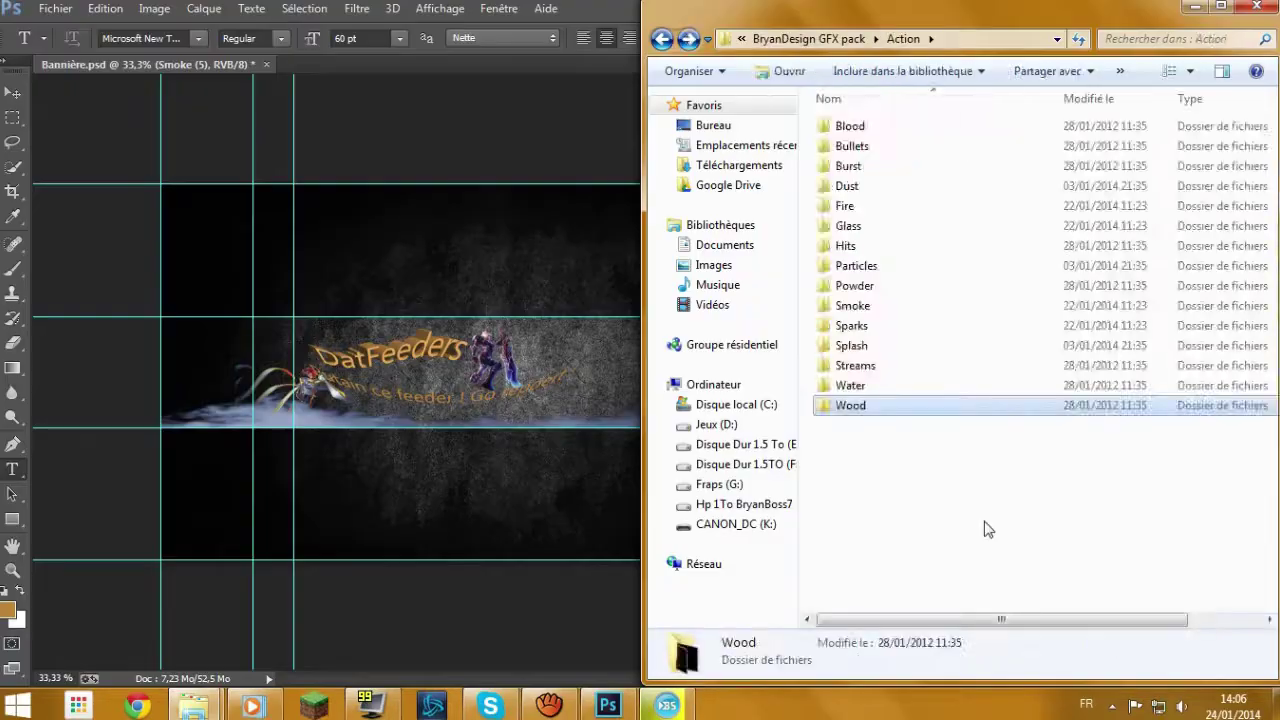
key(BackSpace)
key(Down)
key(Down)
key(Down)
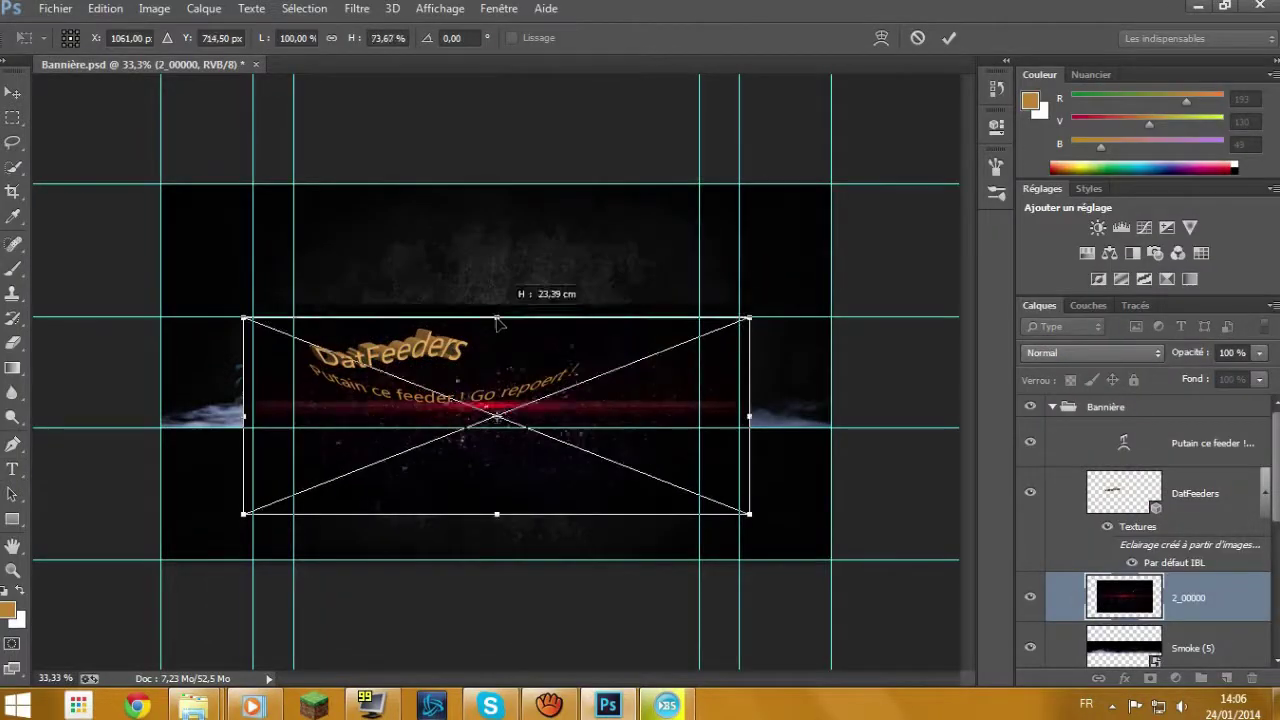
Flatten the 2_00000 streak, blend it as Densité couleur -, and move it just above Mur.
drag(497, 514, 507, 428)
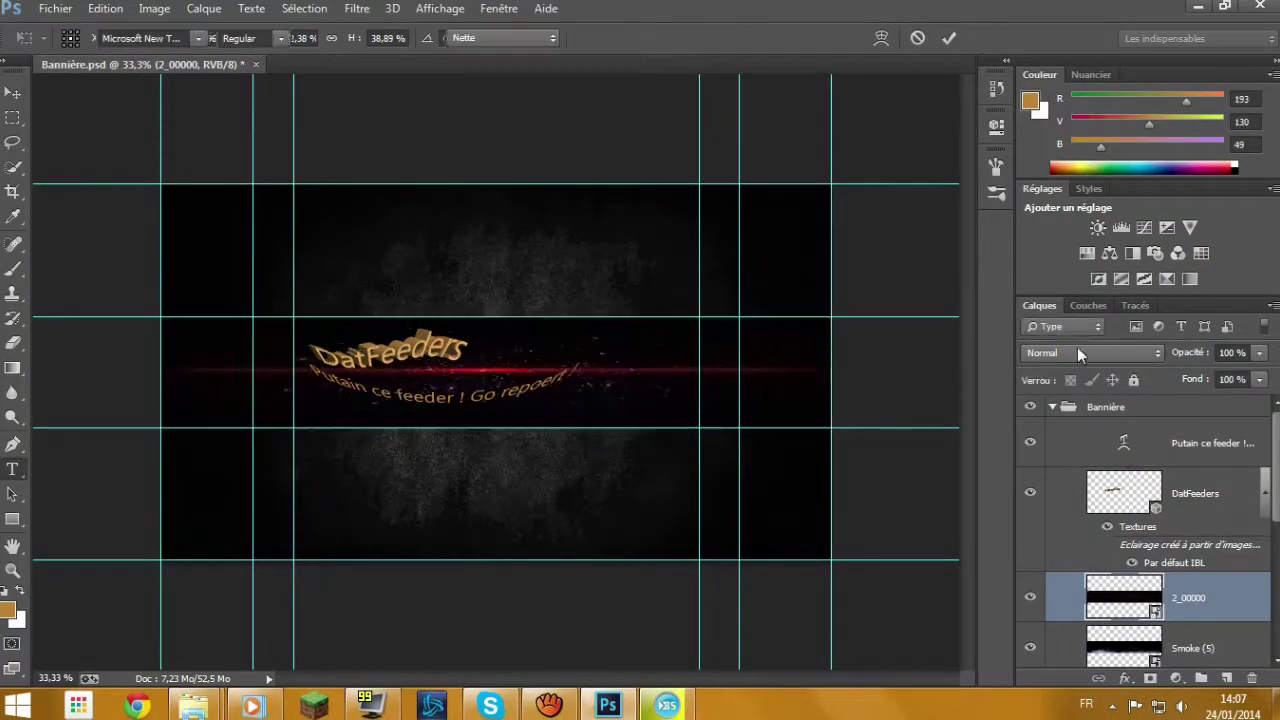
click(1077, 350)
click(1070, 207)
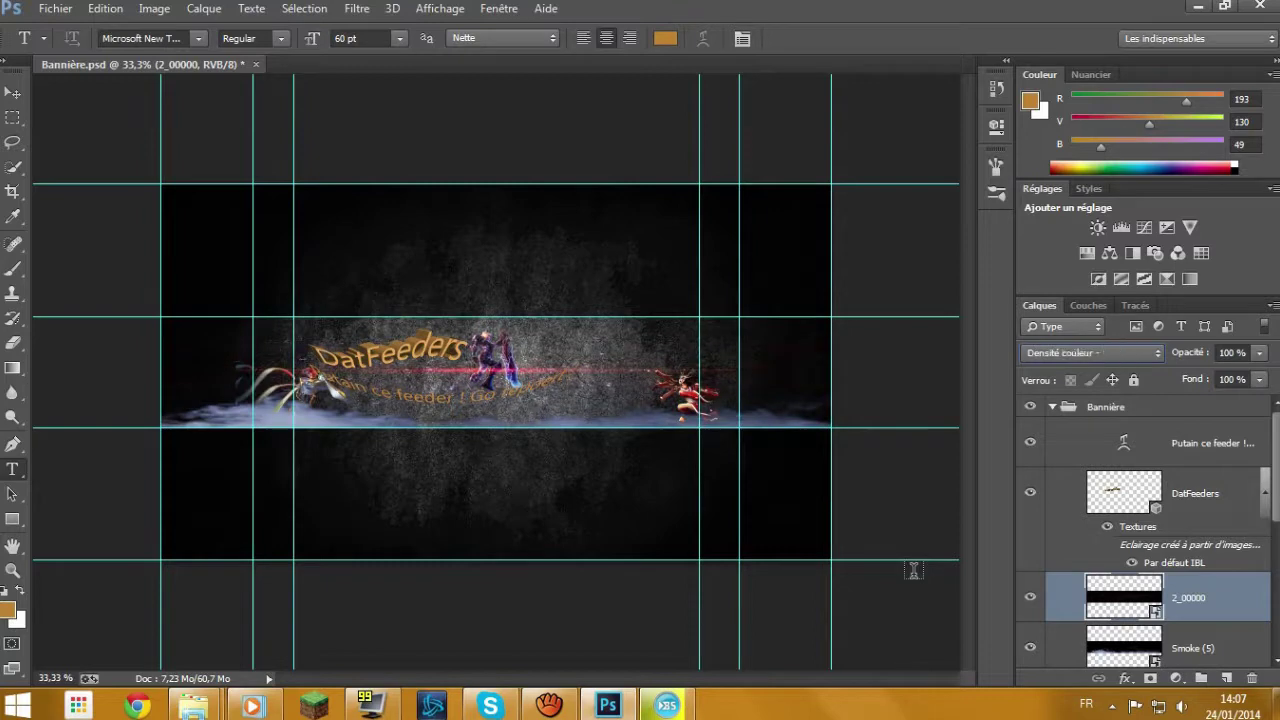
scroll(1150, 520, down, 3)
mouse_move(1190, 528)
mouse_down()
mouse_move(1203, 411)
mouse_move(1196, 572)
mouse_up()
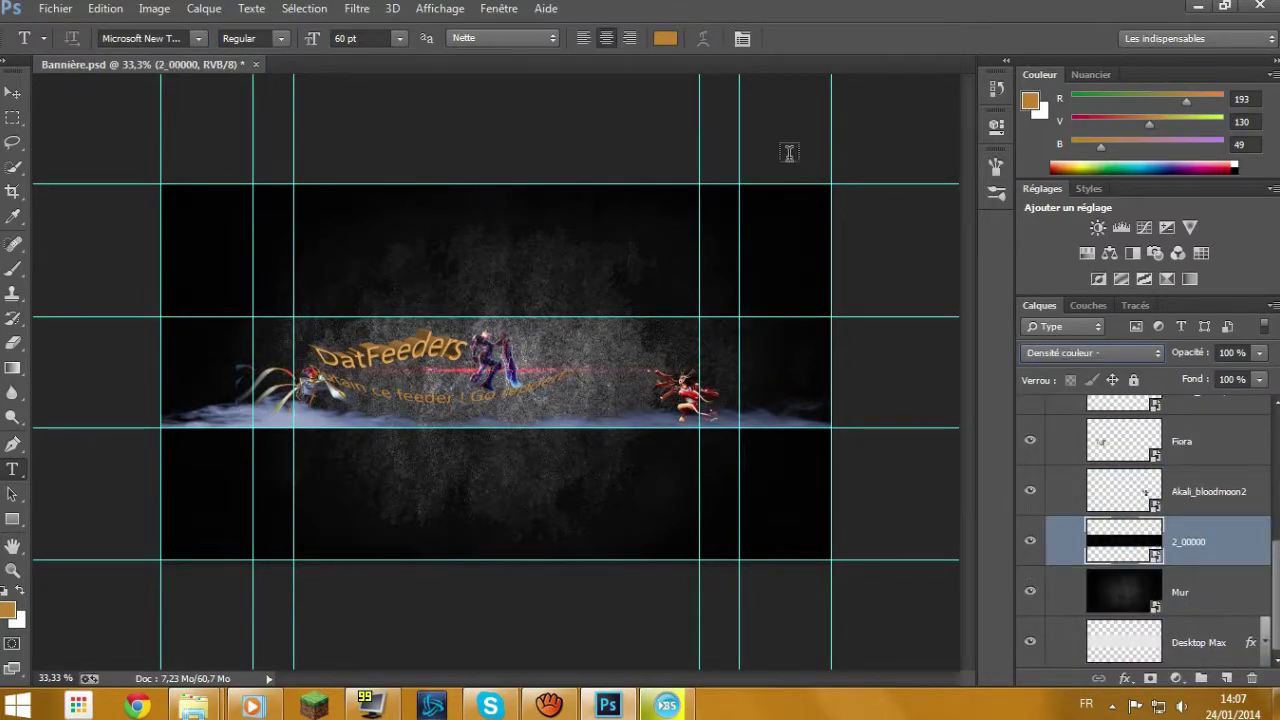
click(150, 222)
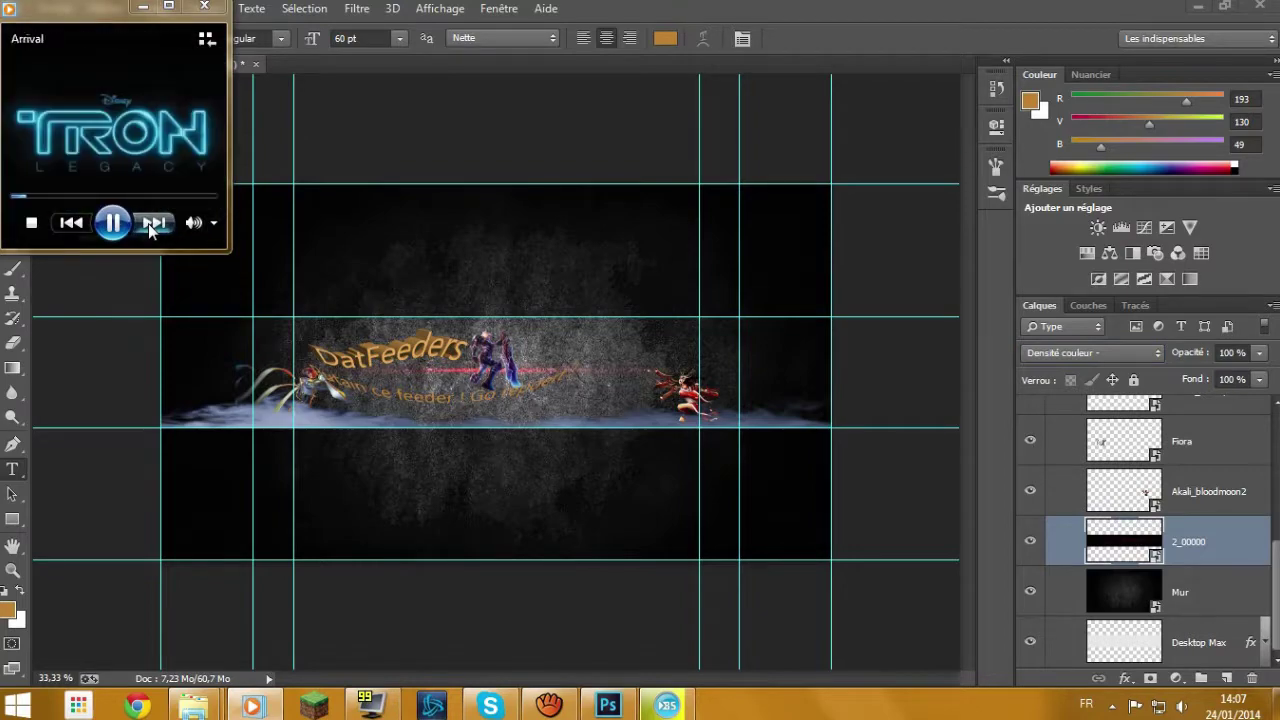
Preview the images in the Flares folder to choose a lens flare.
click(150, 222)
click(1082, 151)
double_click(1082, 151)
scroll(1082, 151, down, 3)
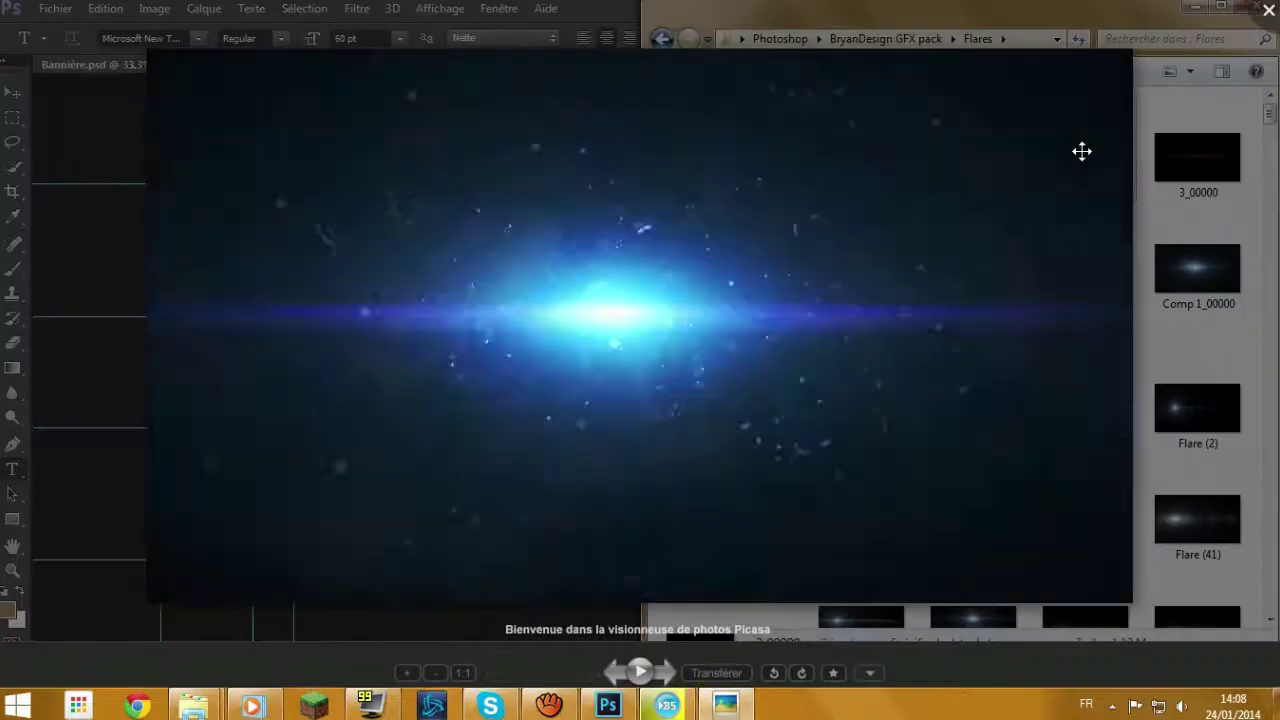
scroll(1082, 151, down, 3)
scroll(1082, 151, down, 1)
scroll(1082, 151, down, 1)
scroll(1082, 151, down, 1)
scroll(1082, 151, down, 1)
scroll(1082, 151, down, 1)
scroll(1082, 151, down, 1)
scroll(1082, 151, down, 1)
scroll(1082, 151, down, 1)
scroll(1082, 151, down, 1)
scroll(1082, 151, down, 1)
scroll(1082, 151, down, 1)
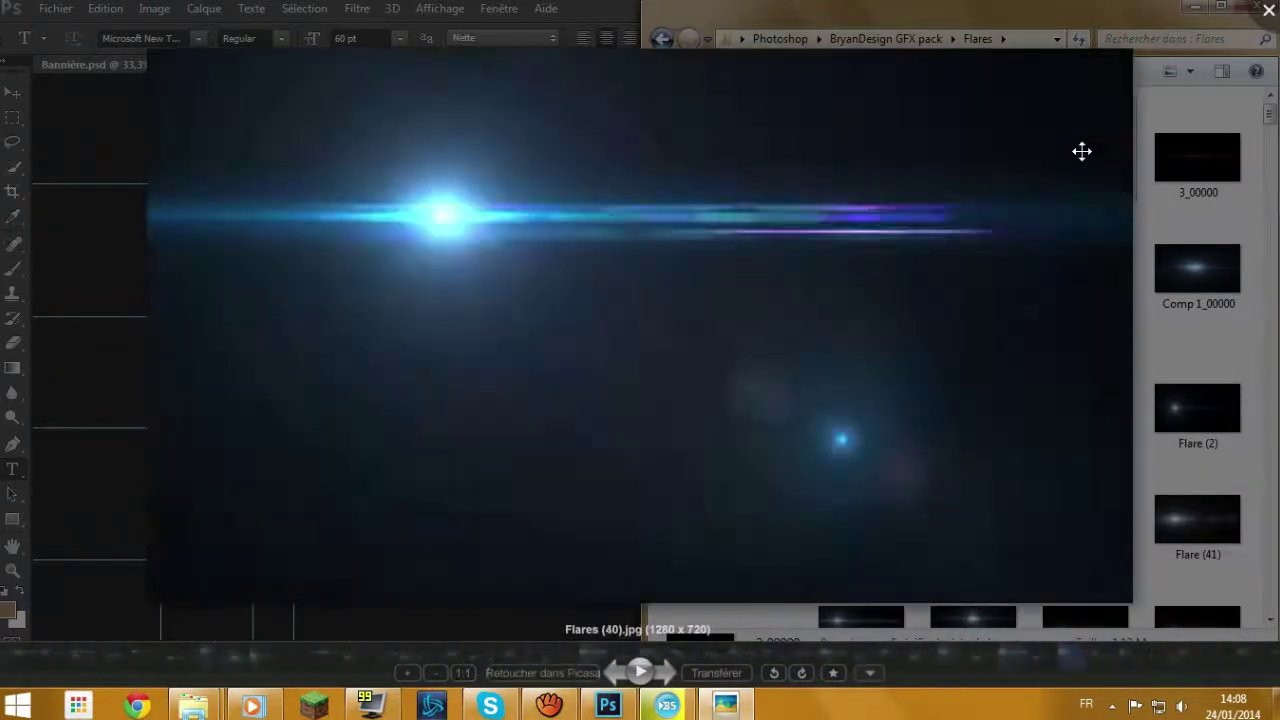
scroll(1082, 151, down, 1)
scroll(1082, 151, down, 1)
key(Escape)
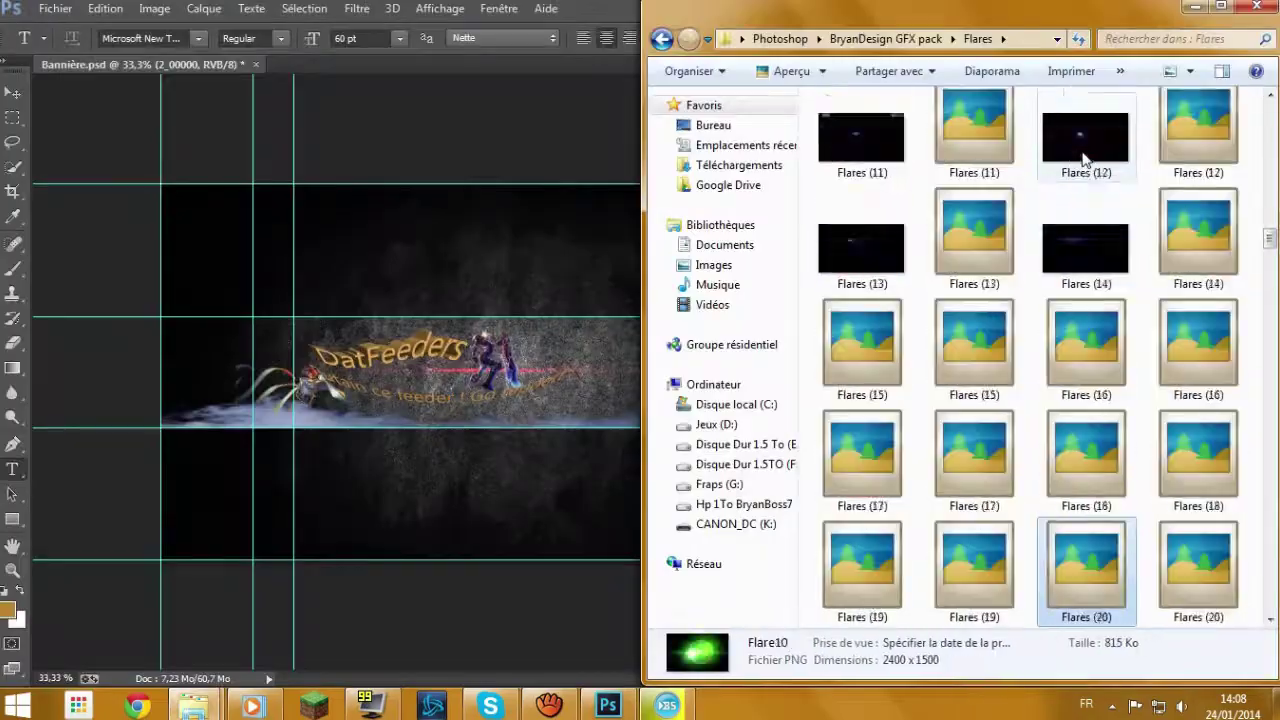
Place Flares (53) across the banner's middle and blend it as Lumière tamisée.
click(350, 375)
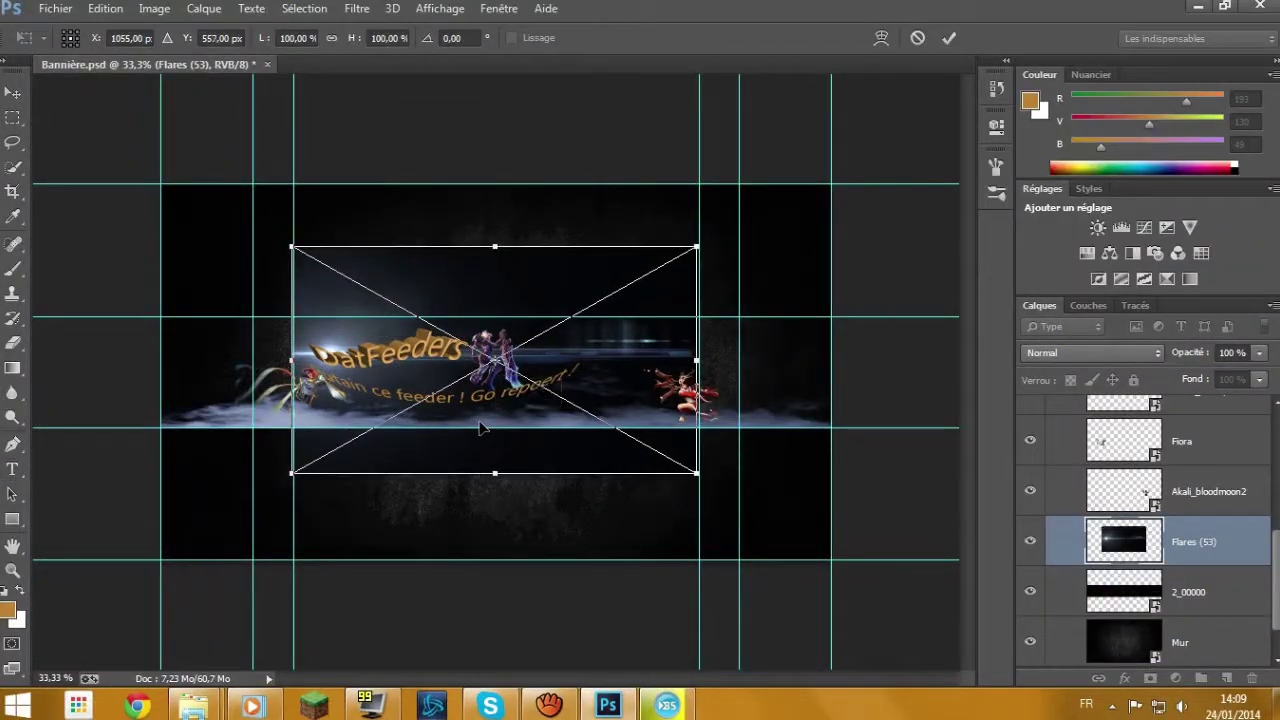
key(Return)
click(1093, 352)
click(1060, 329)
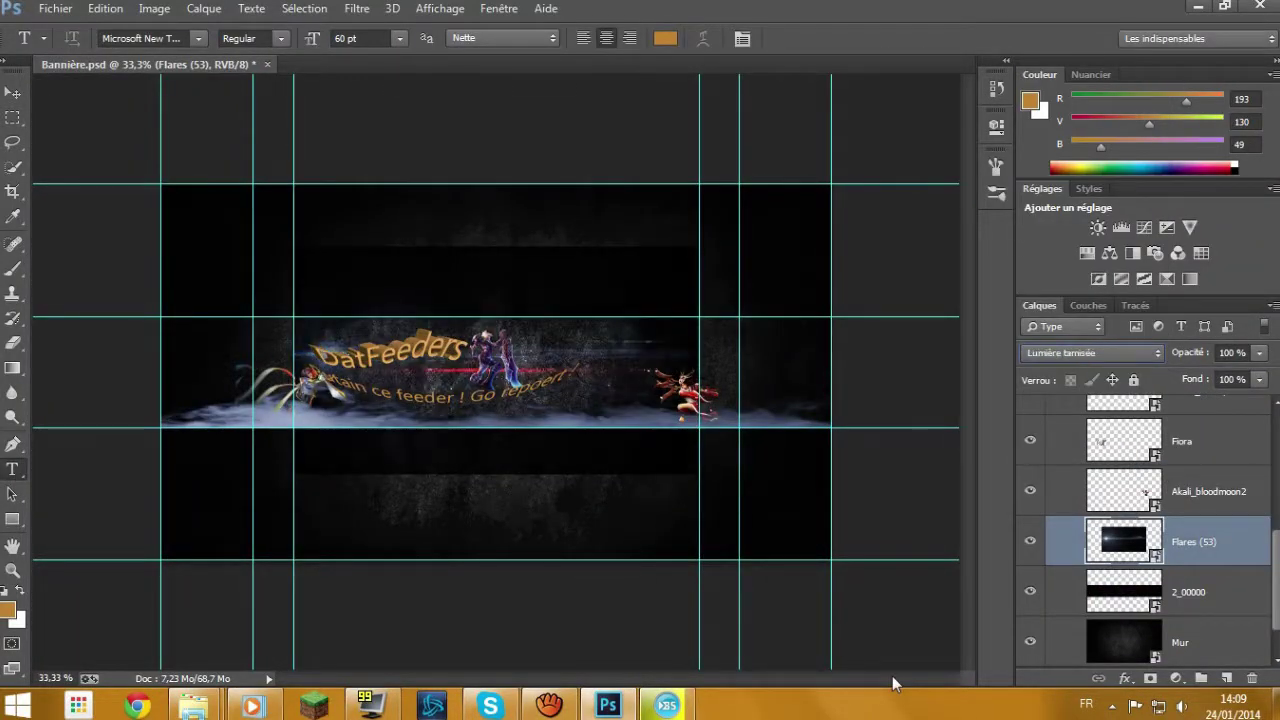
key(Up)
key(Up)
key(Up)
key(Up)
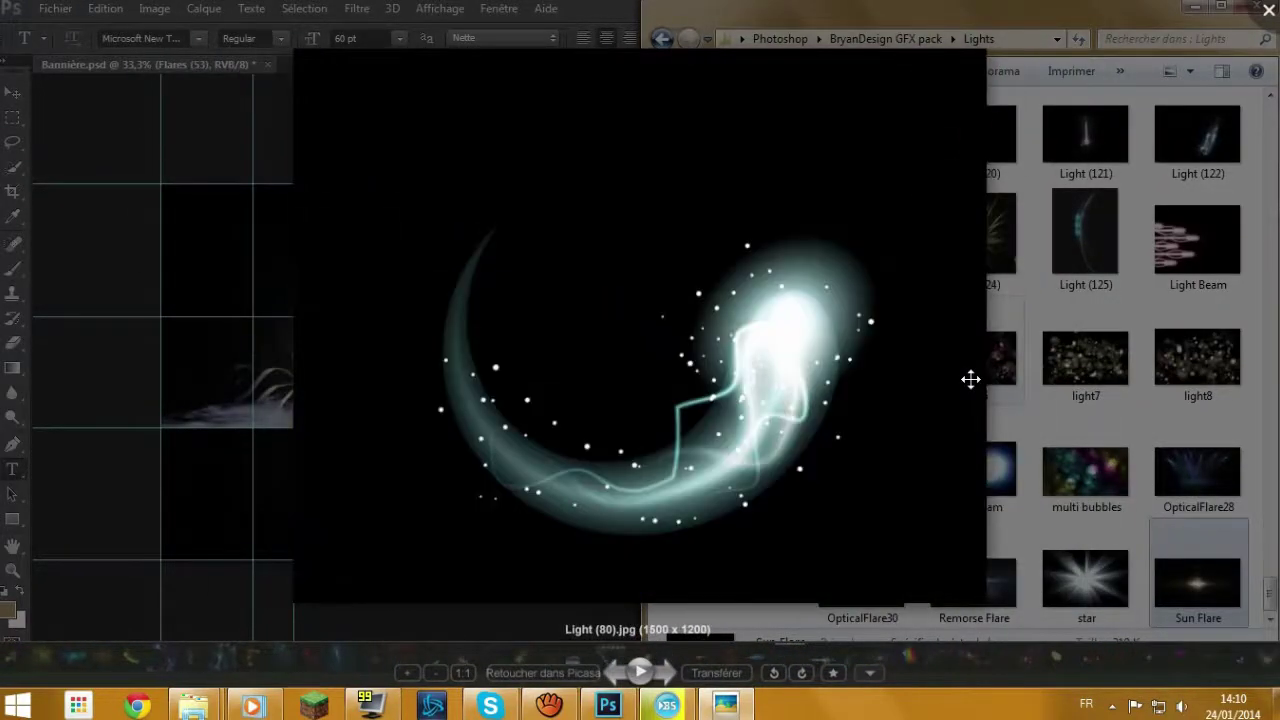
Place the Light (80) texture on the banner, shrunk down, and commit it.
click(971, 379)
scroll(1080, 383, up, 3)
scroll(1080, 330, down, 10)
scroll(1090, 395, up, 10)
scroll(1063, 503, up, 1)
drag(973, 140, 560, 400)
drag(986, 670, 434, 480)
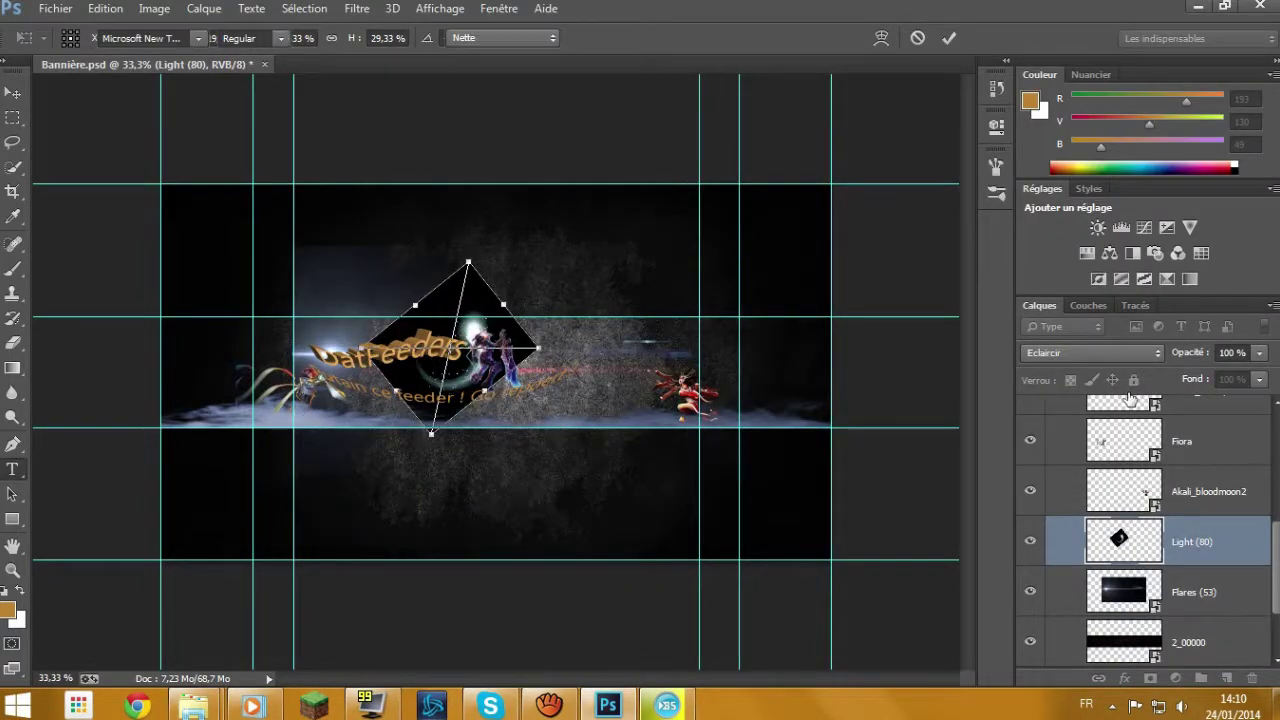
key(Return)
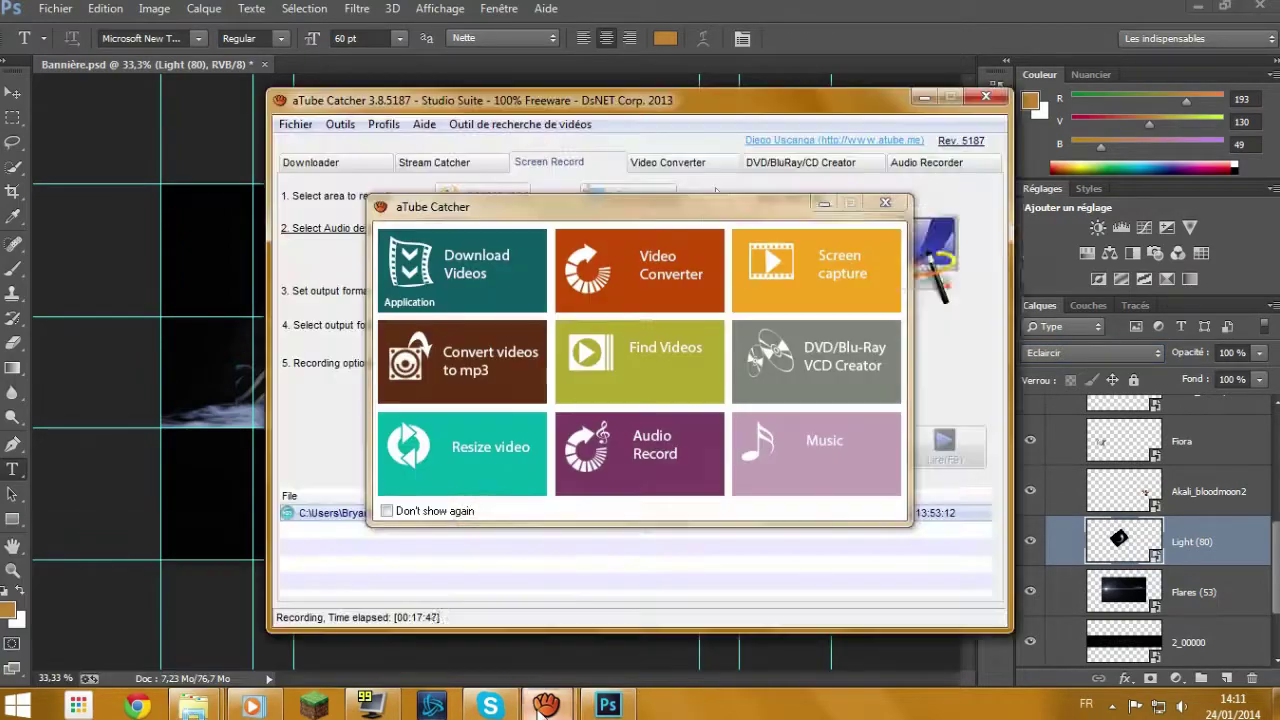
Add the Light (77) ring around the DatFeeders title and blend it in.
scroll(970, 166, up, 1)
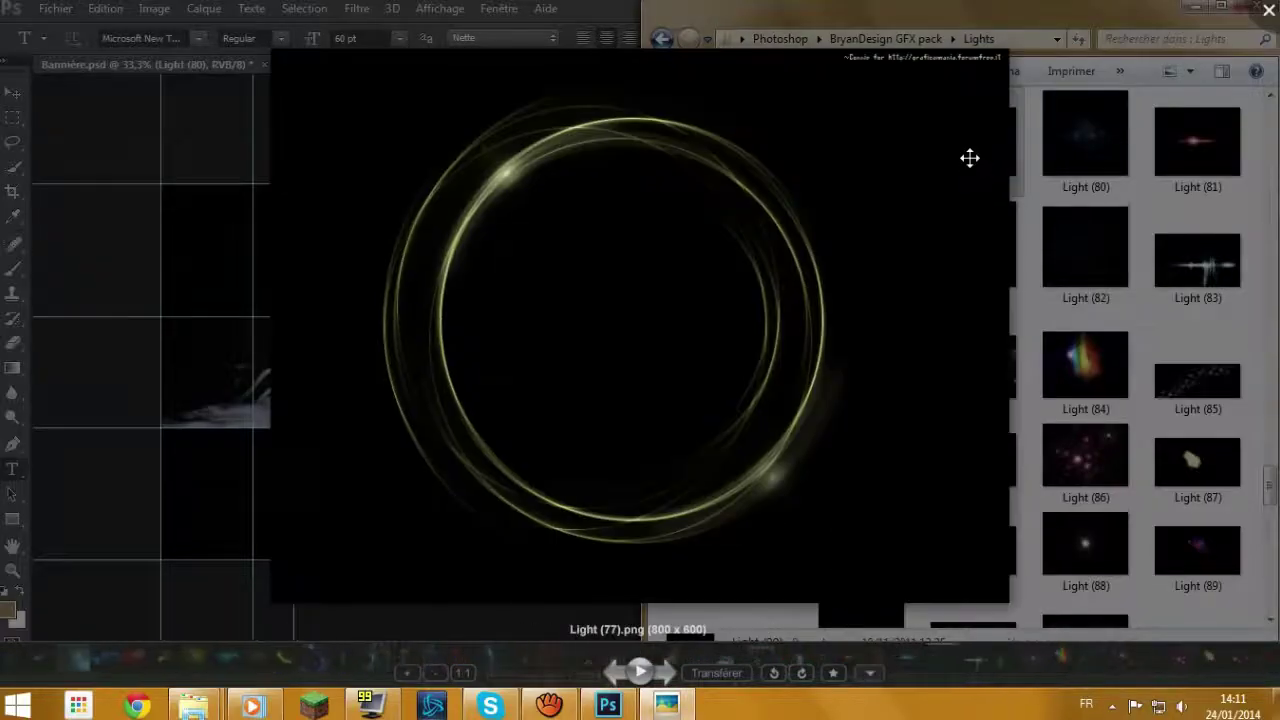
key(Escape)
drag(857, 160, 360, 367)
drag(512, 318, 502, 291)
key(Return)
click(1092, 352)
click(1060, 274)
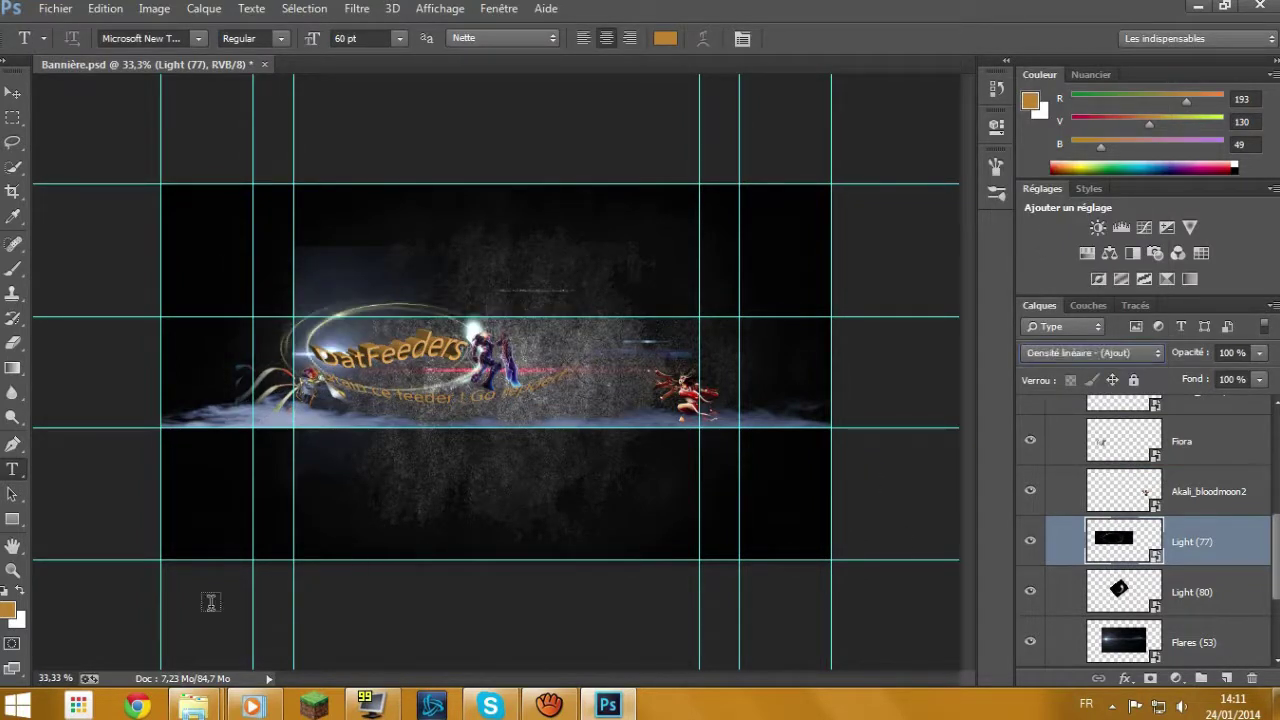
Pick Light (10) from the light textures, place it, and change its blend mode.
click(193, 706)
double_click(880, 149)
scroll(880, 149, down, 1)
key(Escape)
scroll(880, 160, up, 5)
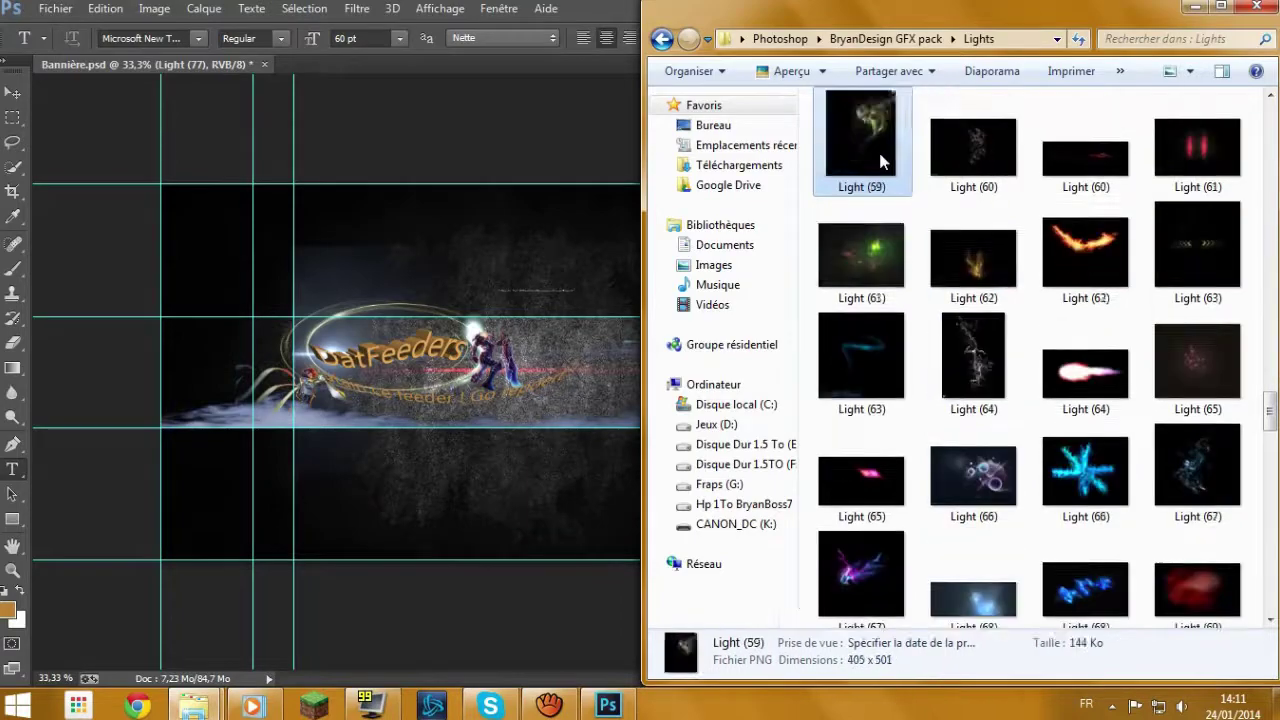
key(Up)
key(Up)
key(Up)
key(Up)
key(Up)
key(Up)
key(Up)
key(Up)
key(Up)
key(Up)
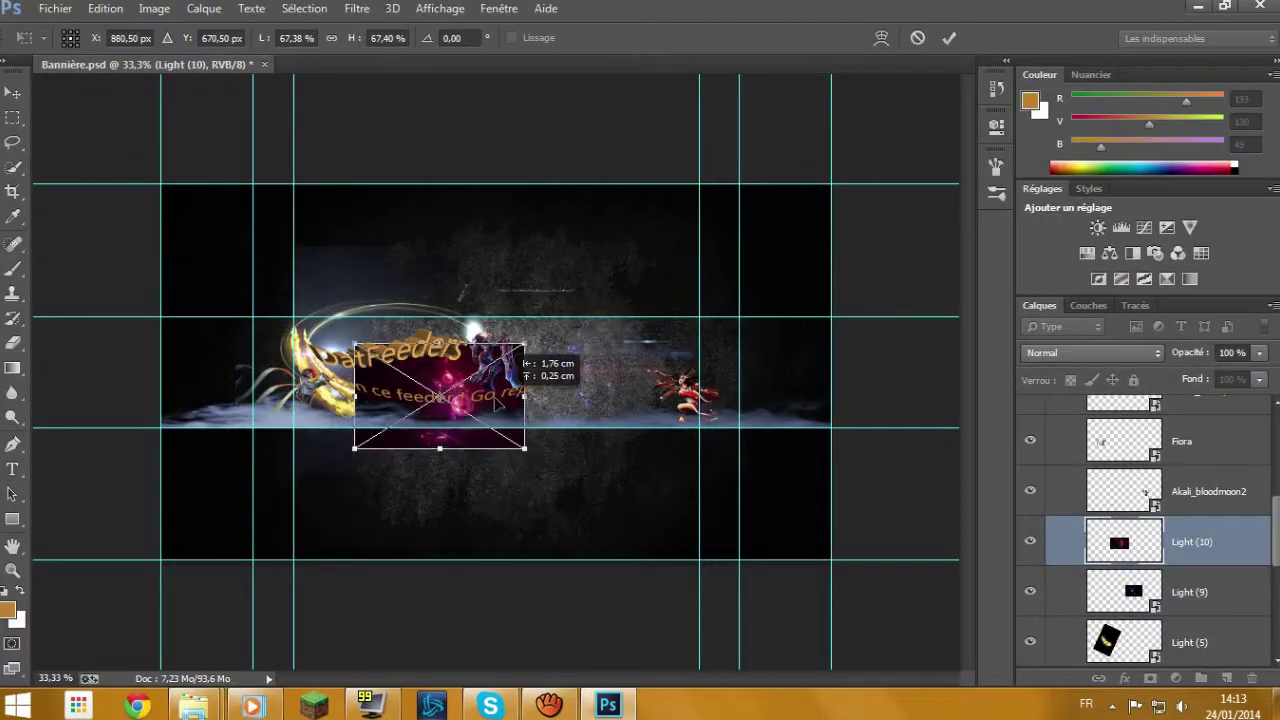
key(Return)
click(1093, 352)
click(1069, 111)
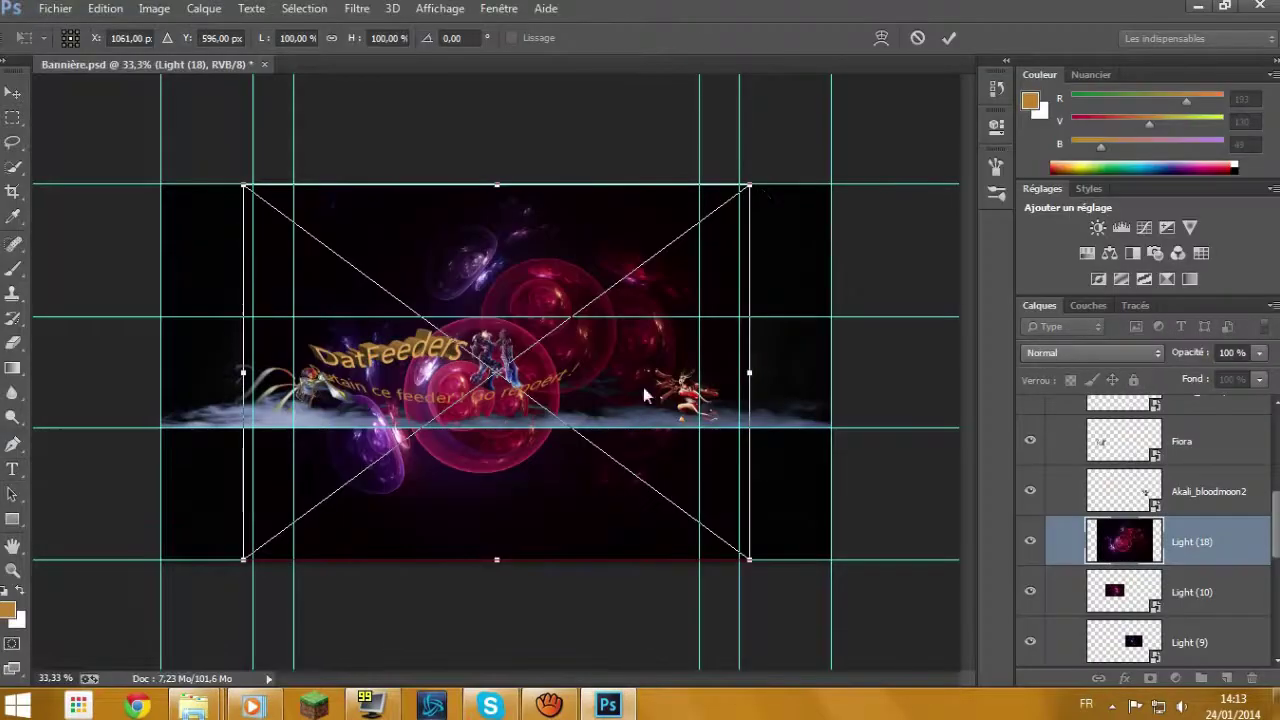
Shrink Light (18) right of centre and blend it to add its glow.
drag(749, 186, 700, 332)
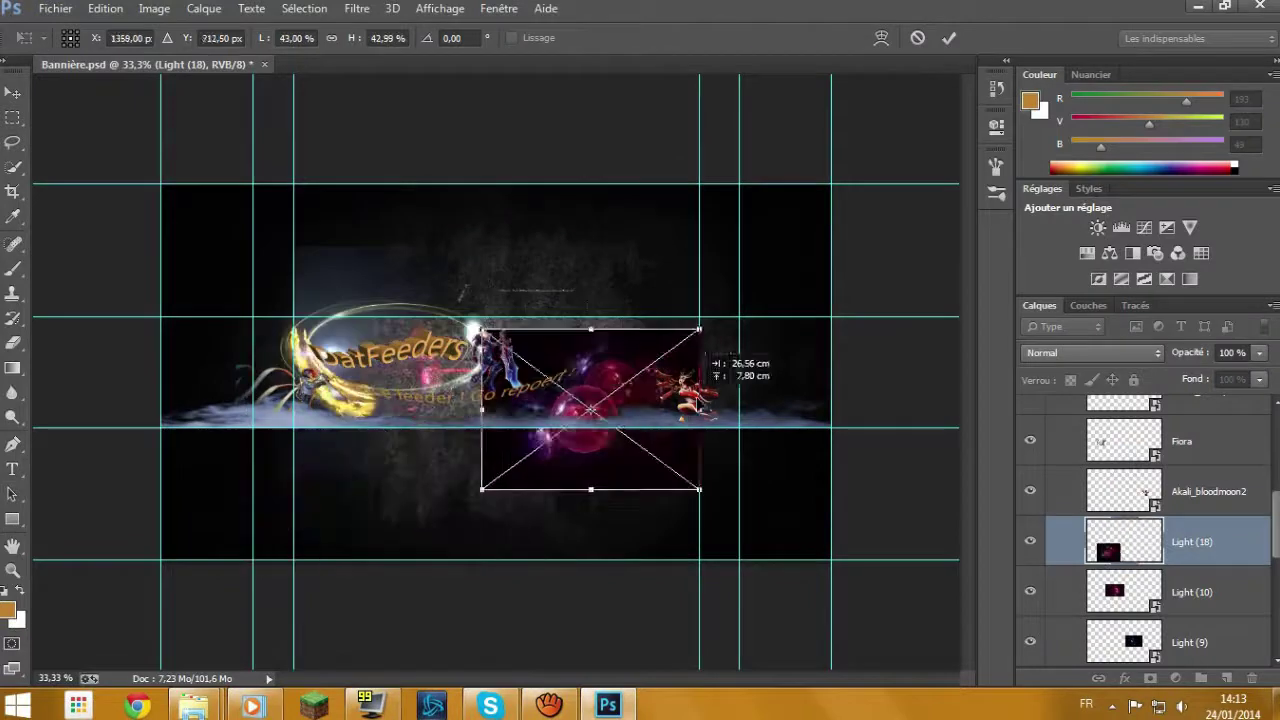
key(Return)
click(1093, 352)
click(1055, 203)
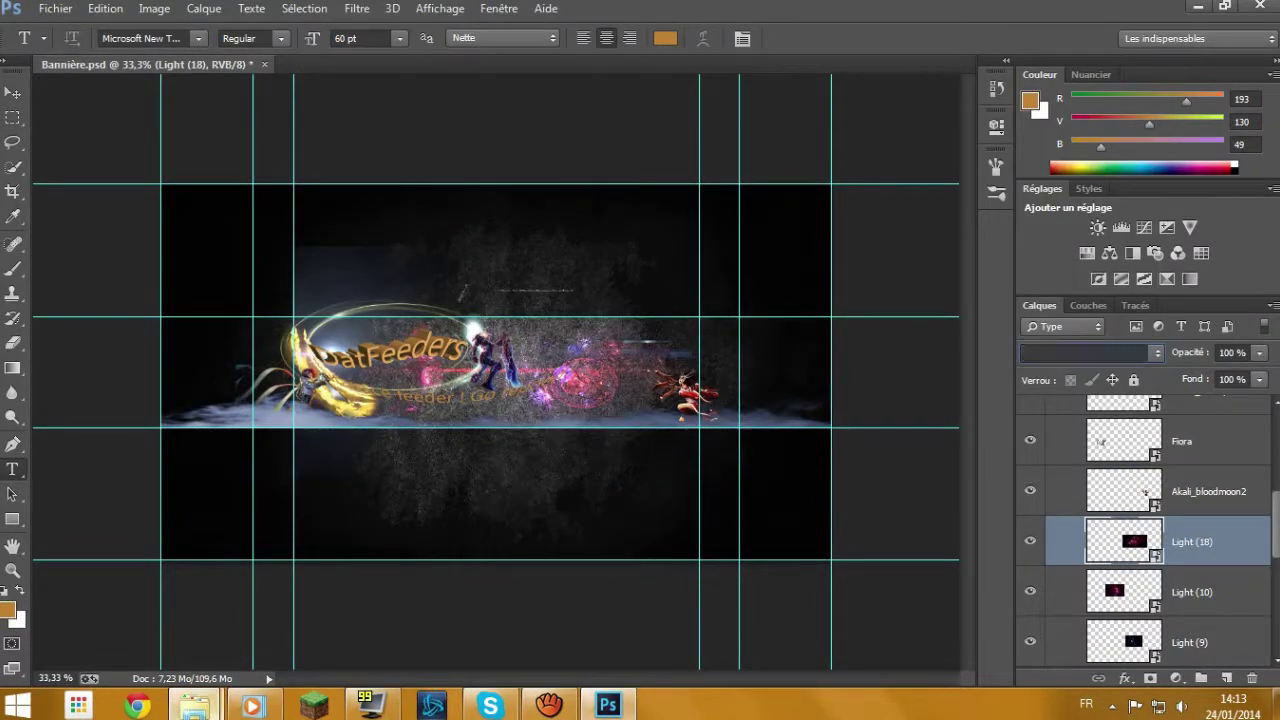
Tell the Skype contact the banner will be finished soon.
text(YouTube)
key(Return)
key(alt+Tab)
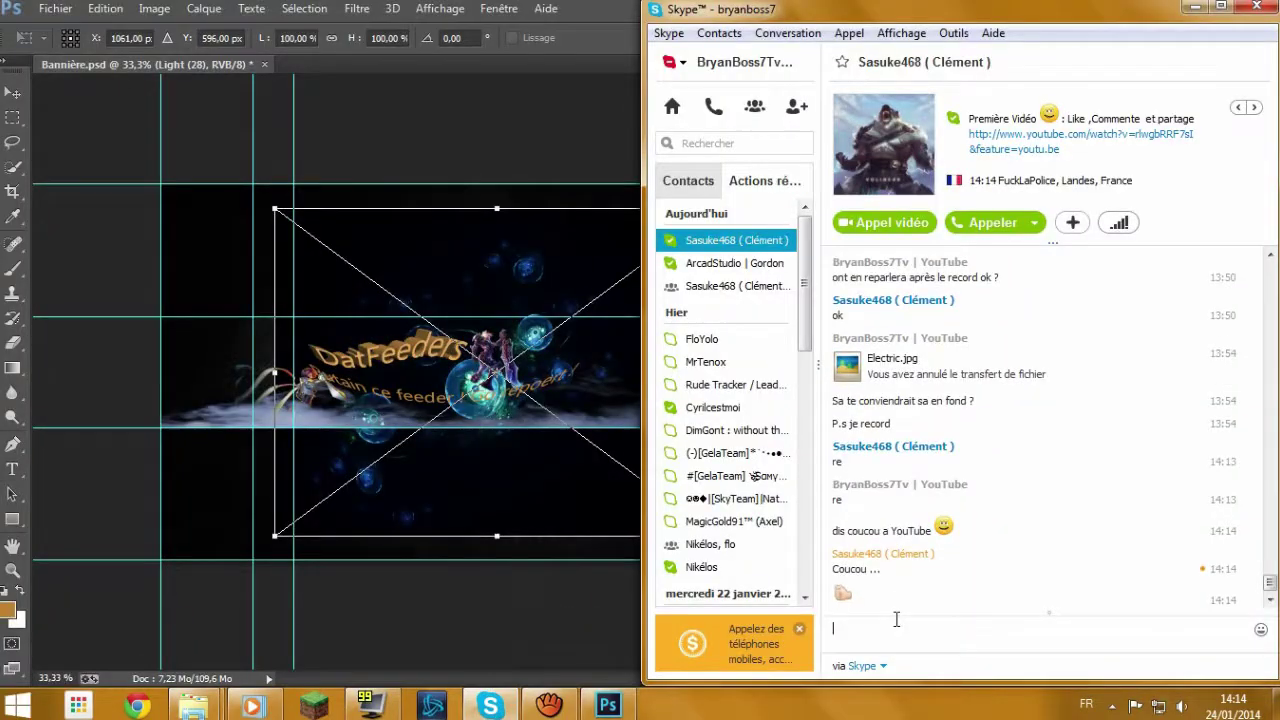
text(nnière)
key(Return)
text(je pensse qu'elle serra finie dans 5-10 mins)
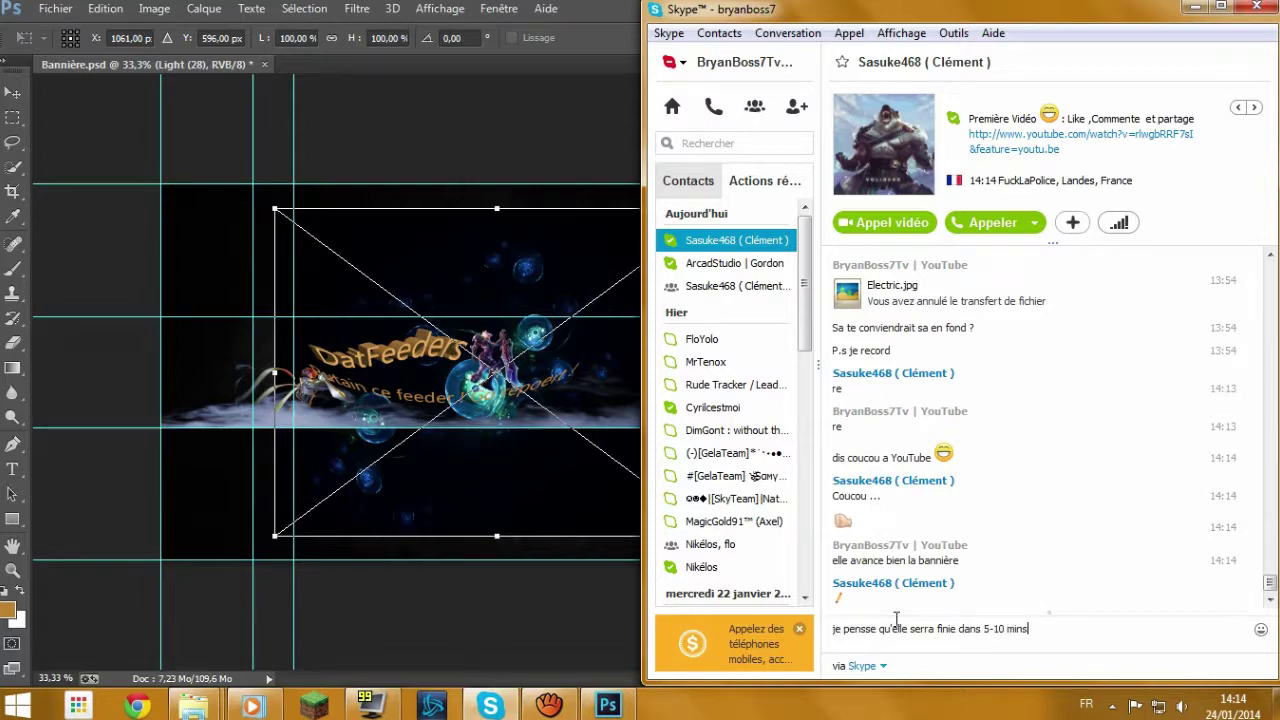
key(Return)
Shrink Light (28) toward the banner's left side and blend it in.
key(alt+Tab)
drag(771, 209, 333, 314)
click(1093, 352)
click(1040, 260)
Reply in chat and ask whether Minecraft should go in the banner.
click(490, 706)
text(dr)
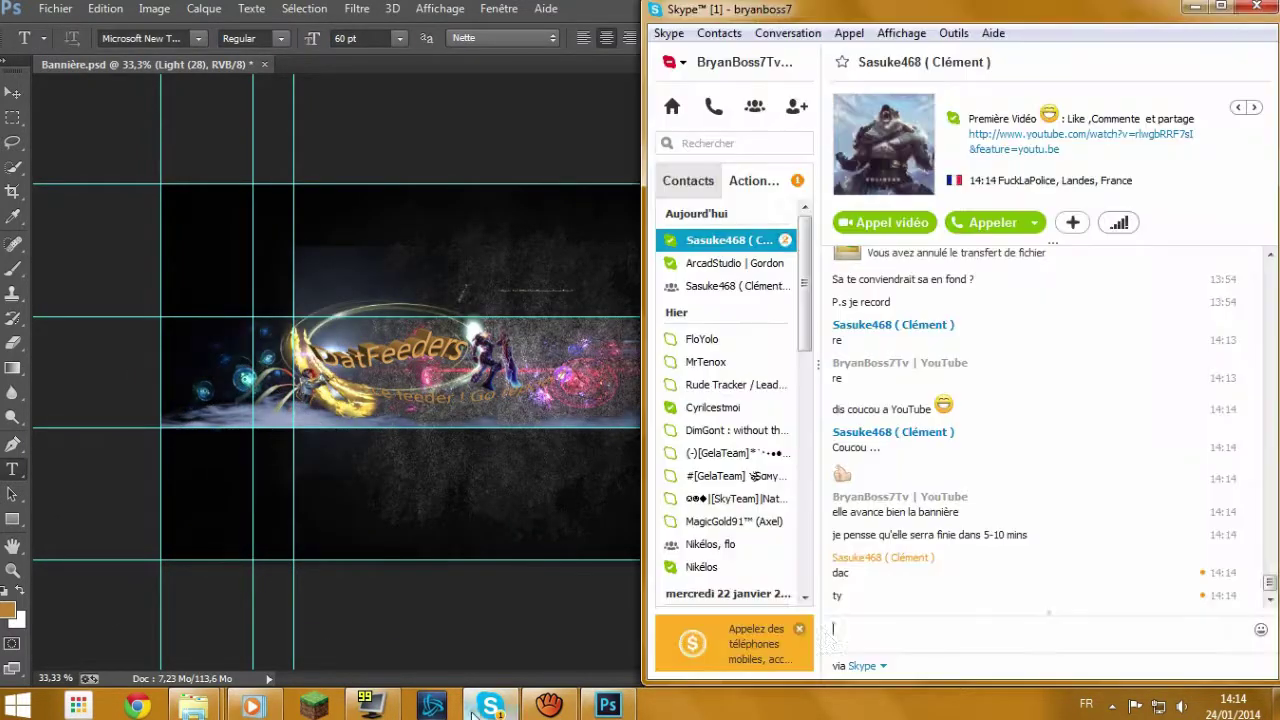
key(Return)
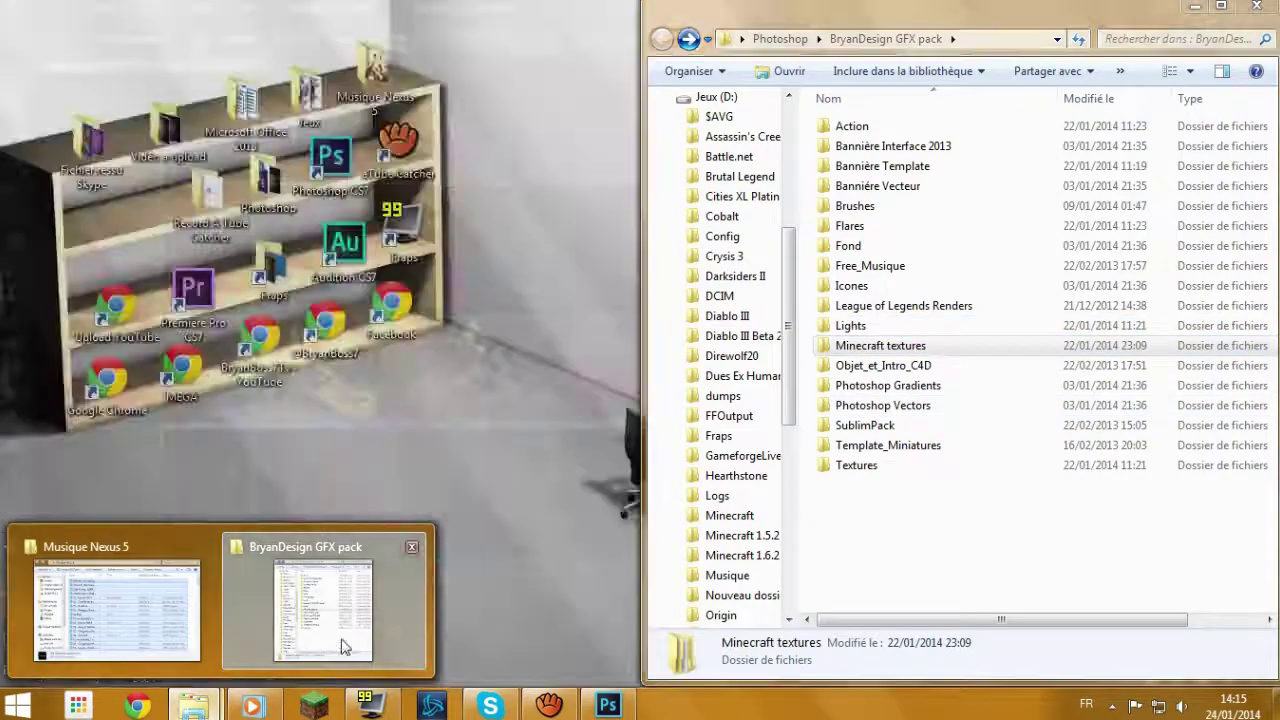
click(893, 627)
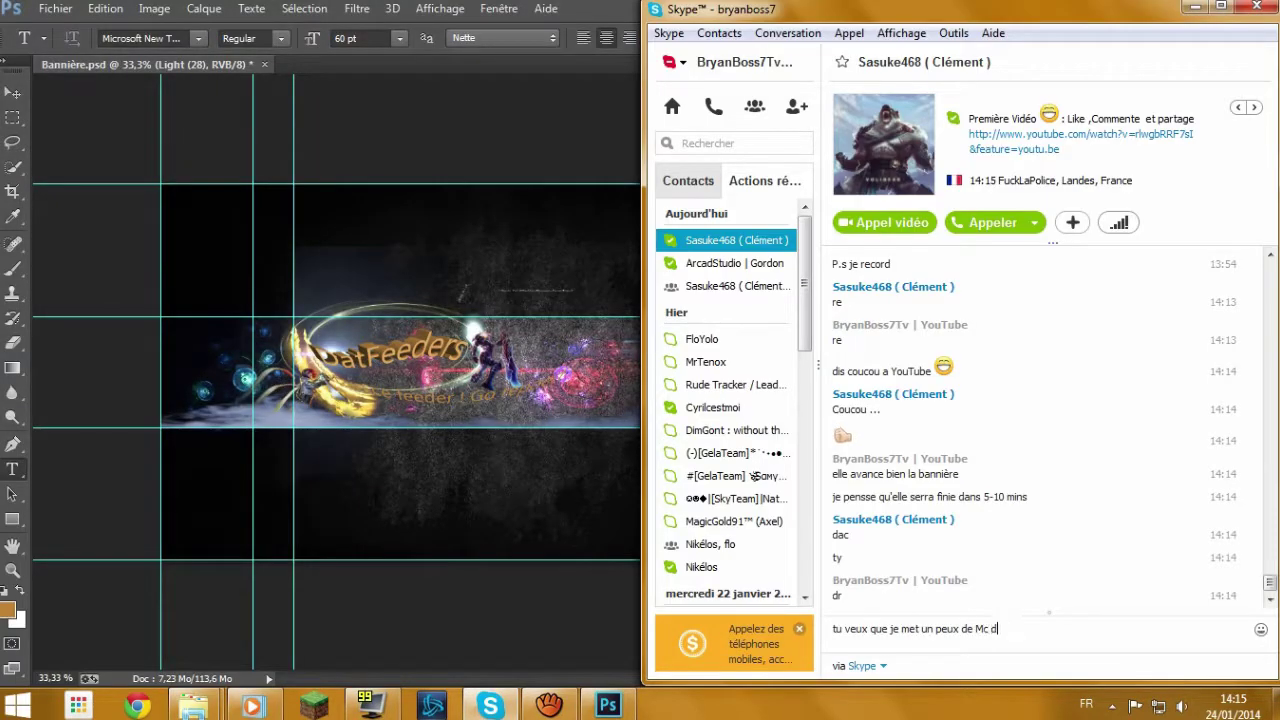
text(dedant ou pas ?)
key(Return)
Open Minecraft textures > Rendu cartoon and minimize the Battle.net launcher.
key(alt+Tab)
double_click(800, 346)
double_click(857, 180)
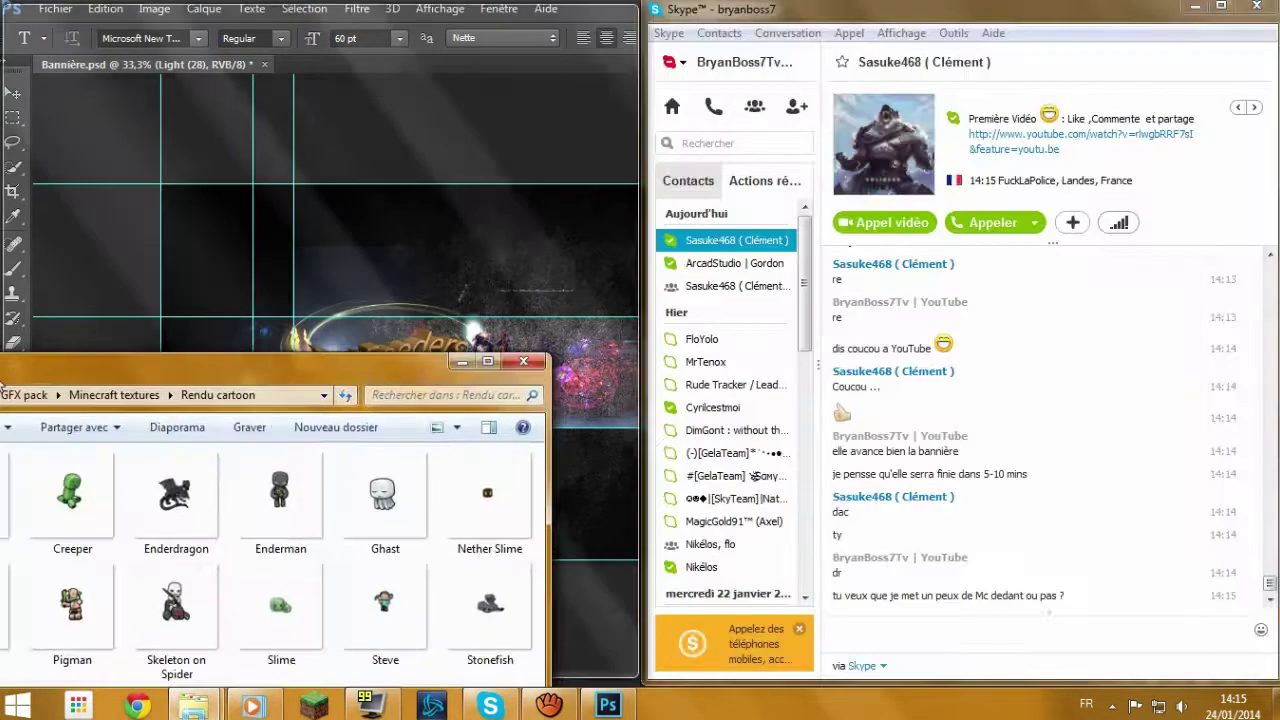
click(1112, 705)
click(61, 360)
click(61, 455)
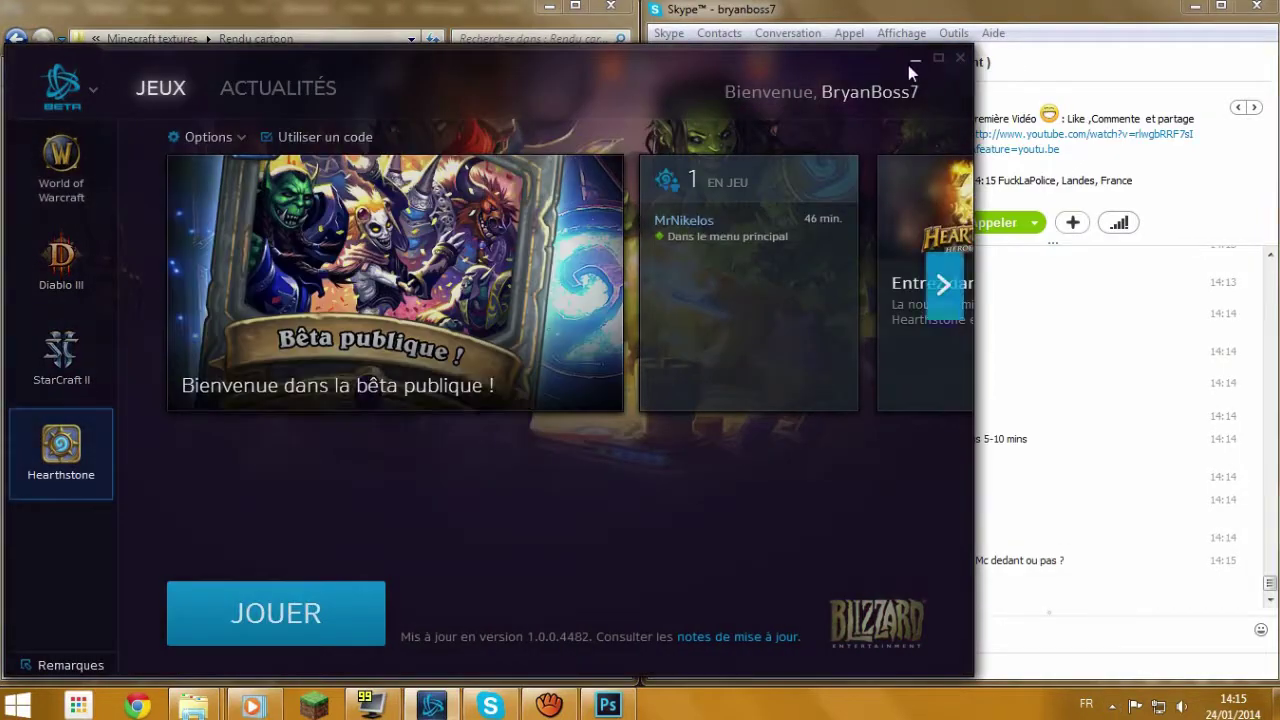
click(914, 58)
Send the reply 'MineCraft' in the Skype chat.
click(932, 634)
text(MineCraft)
key(Return)
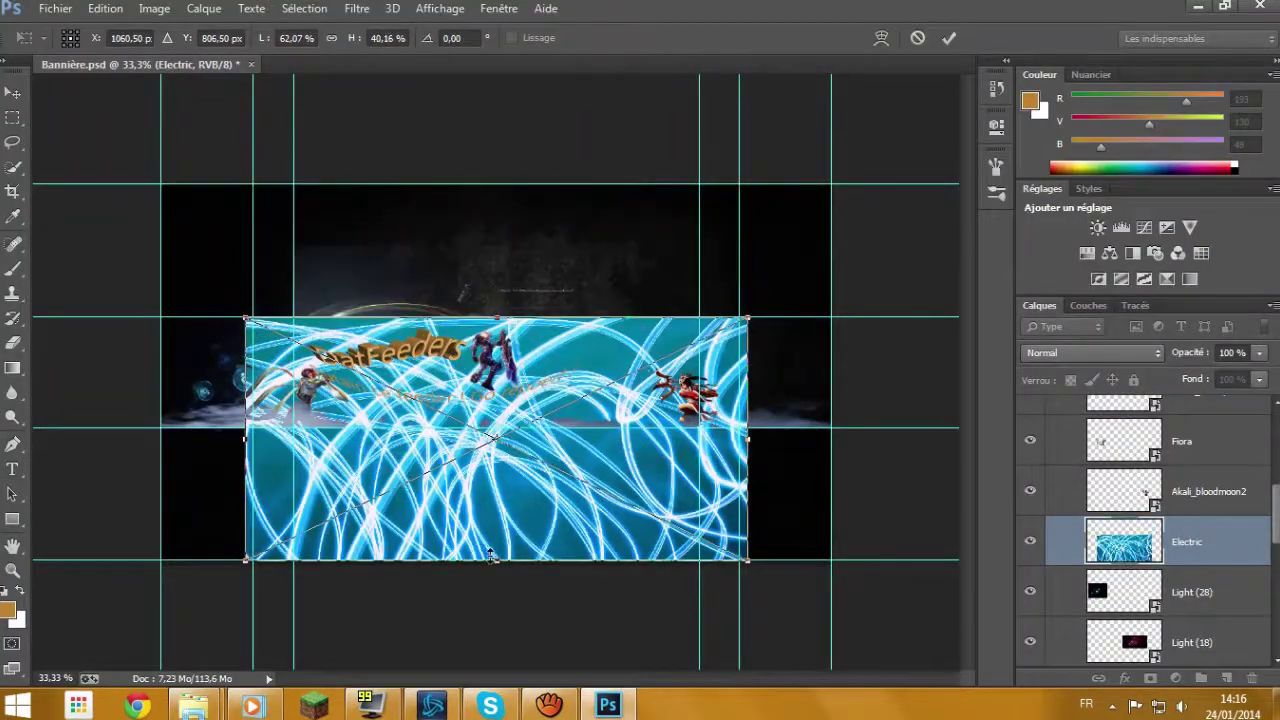
Stretch the Electric texture into a wide strip across the banner and commit it.
drag(491, 557, 491, 430)
drag(246, 375, 160, 375)
key(Return)
click(1092, 352)
click(1080, 252)
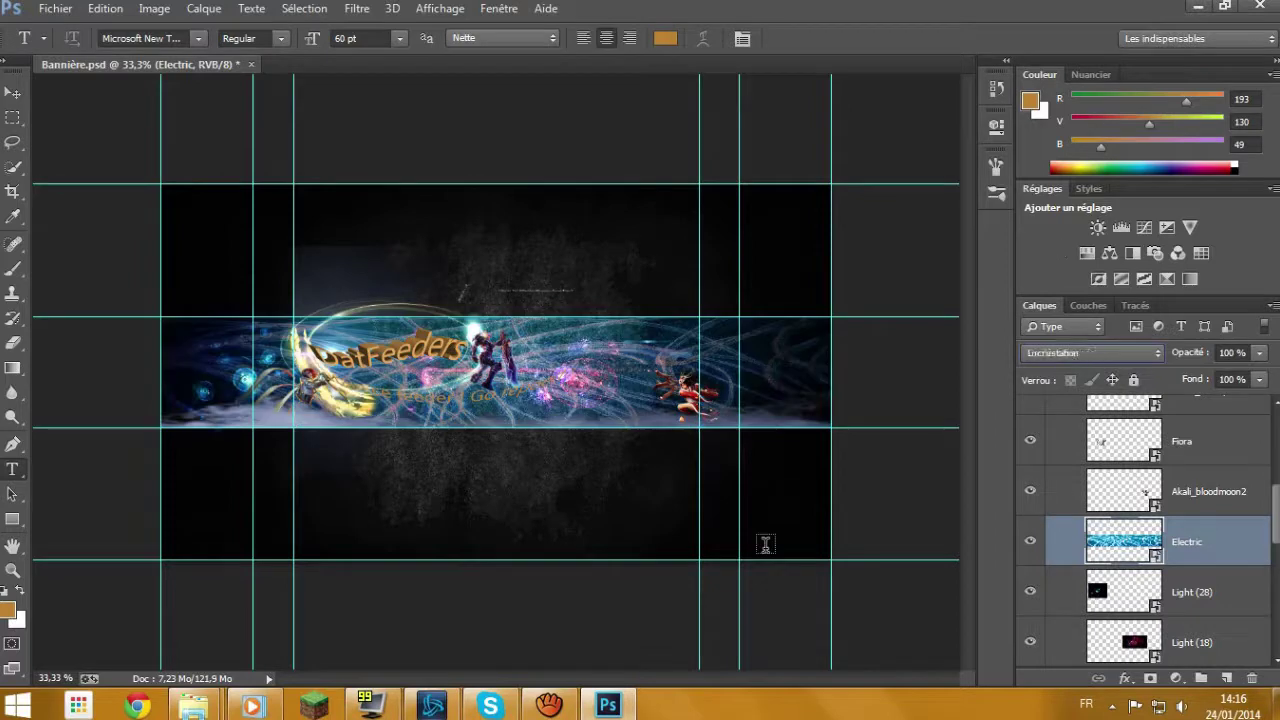
Move the Electric layer just above Mur, blended as Lumière tamisée at 10% opacity.
drag(1216, 561, 1210, 620)
click(1092, 352)
click(1092, 345)
key(Up)
key(Up)
key(Up)
key(Up)
key(Up)
key(Up)
key(Up)
key(Up)
key(Up)
click(1236, 356)
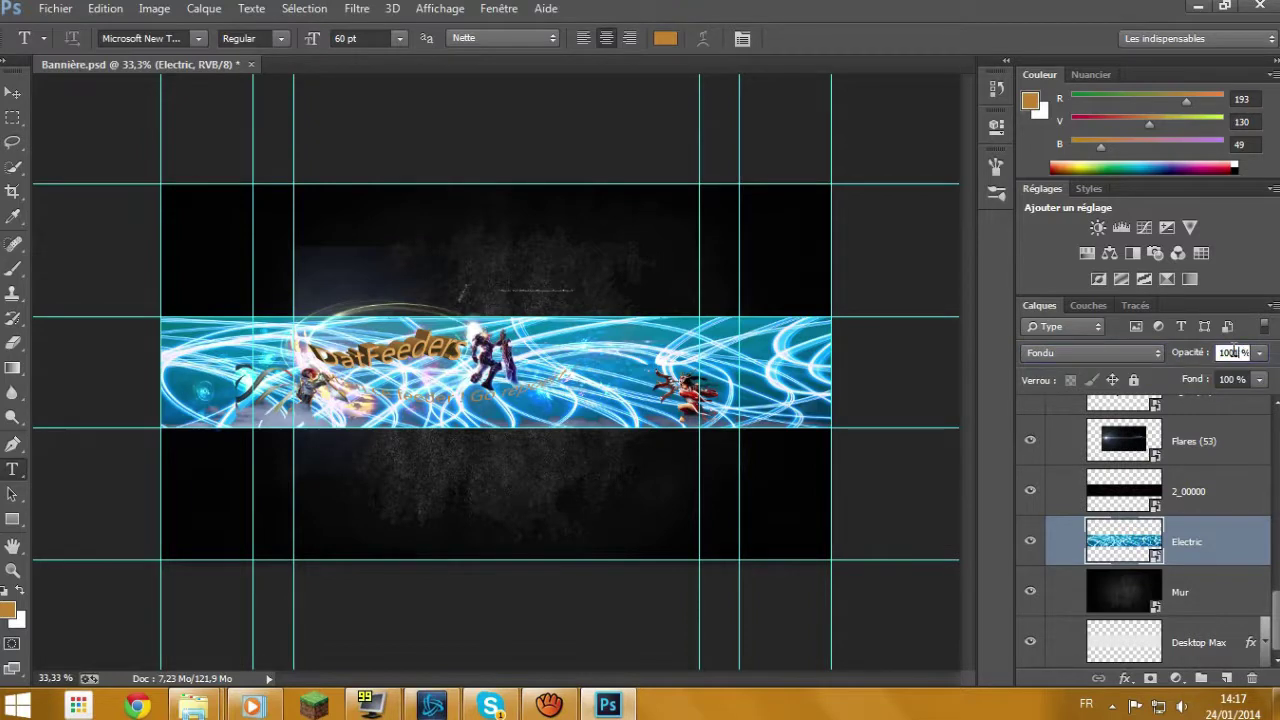
text(10)
click(1092, 352)
click(1090, 260)
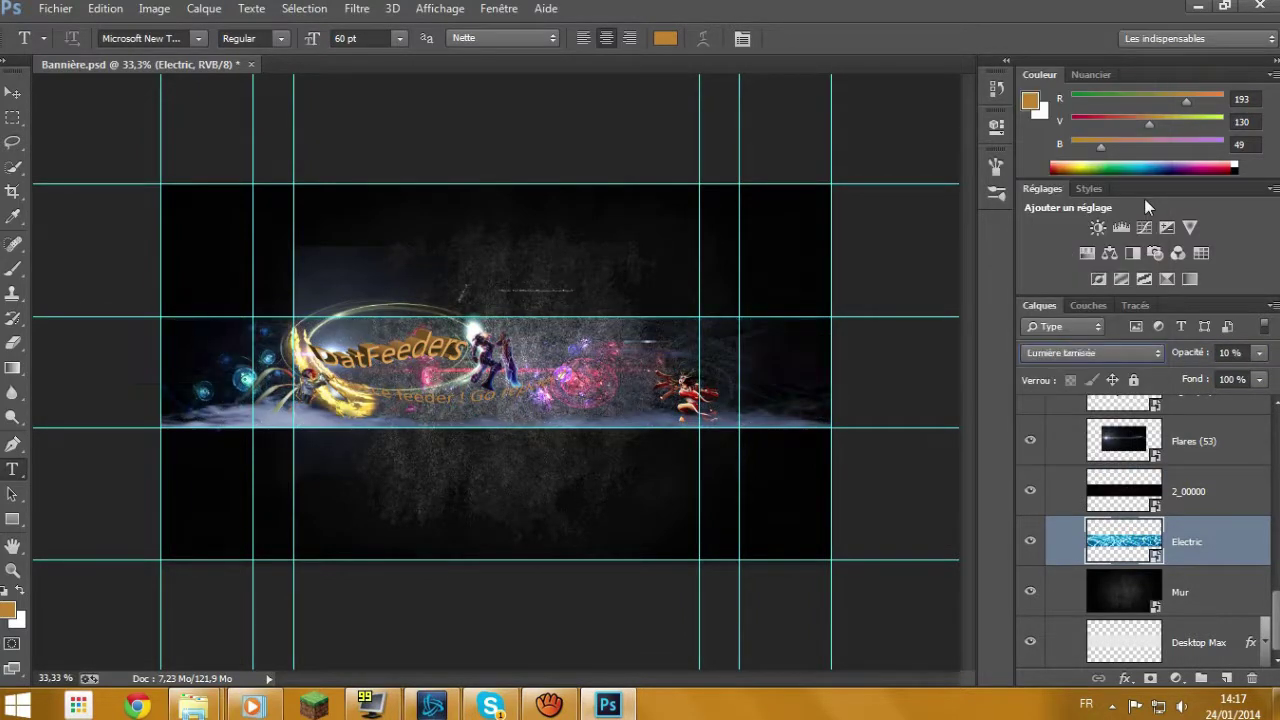
Check the Skype chat briefly, then return to the banner.
click(490, 706)
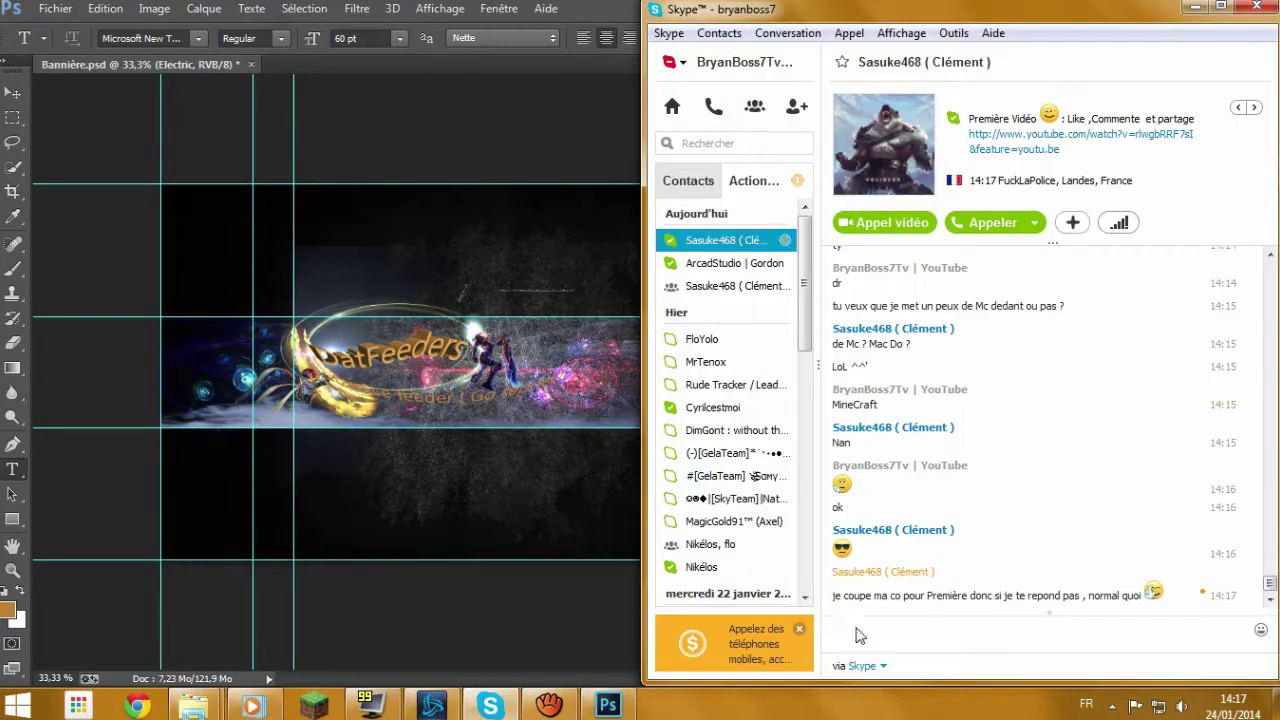
click(857, 635)
click(490, 706)
mouse_move(193, 706)
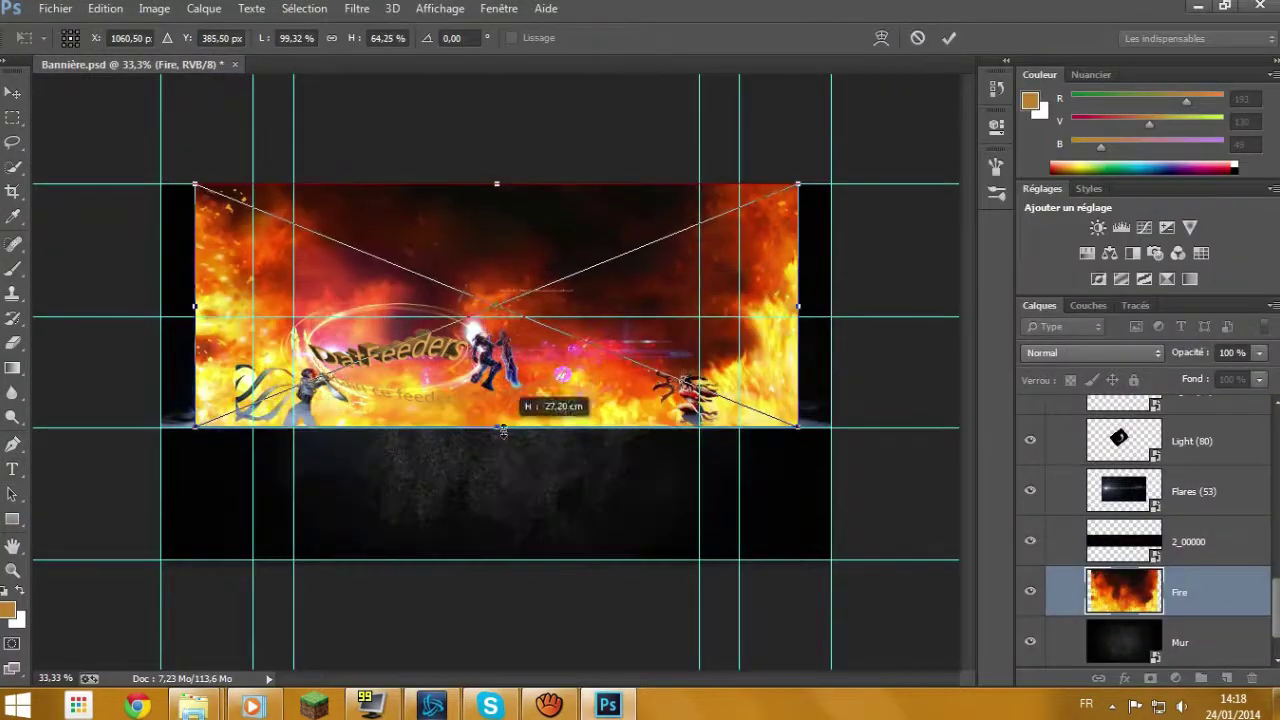
Squash the Fire texture into a band, blended as Densité linéaire (Ajout) at 10% opacity.
drag(497, 180, 497, 316)
drag(190, 375, 160, 372)
key(shift+alt+f)
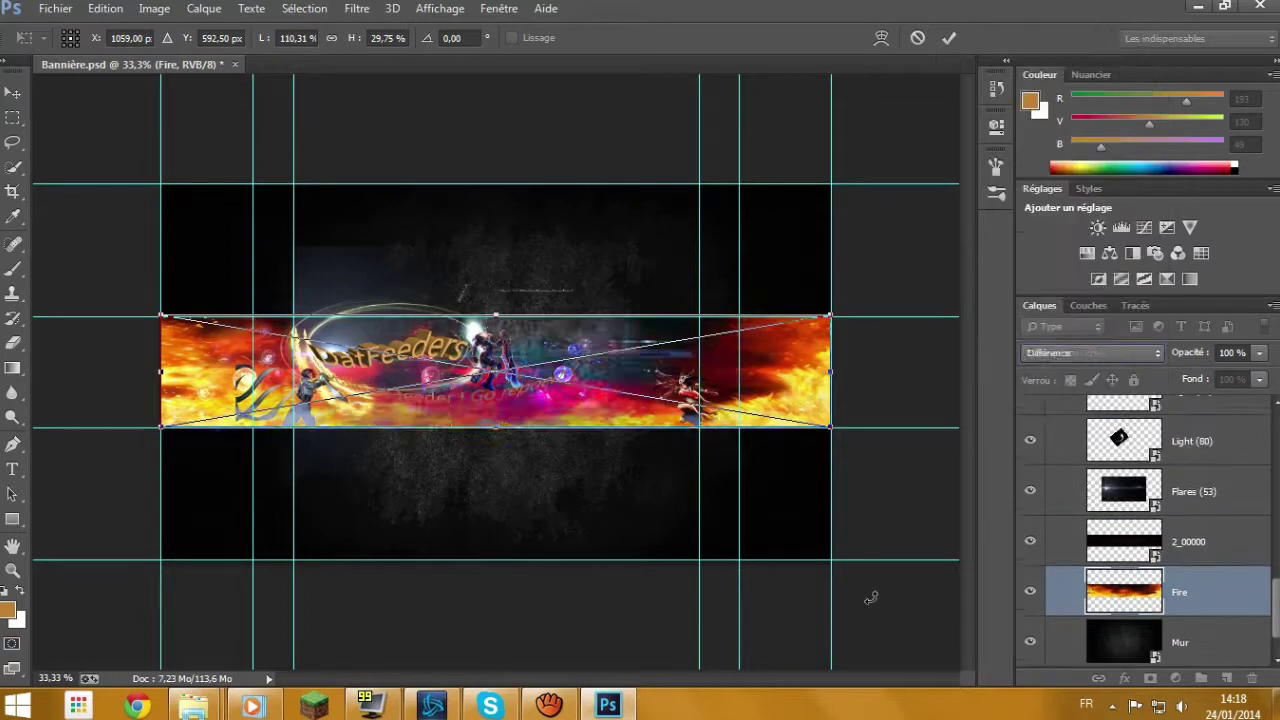
key(shift+plus)
key(shift+plus)
key(shift+plus)
key(shift+plus)
key(shift+plus)
key(shift+plus)
key(shift+plus)
key(shift+plus)
key(shift+plus)
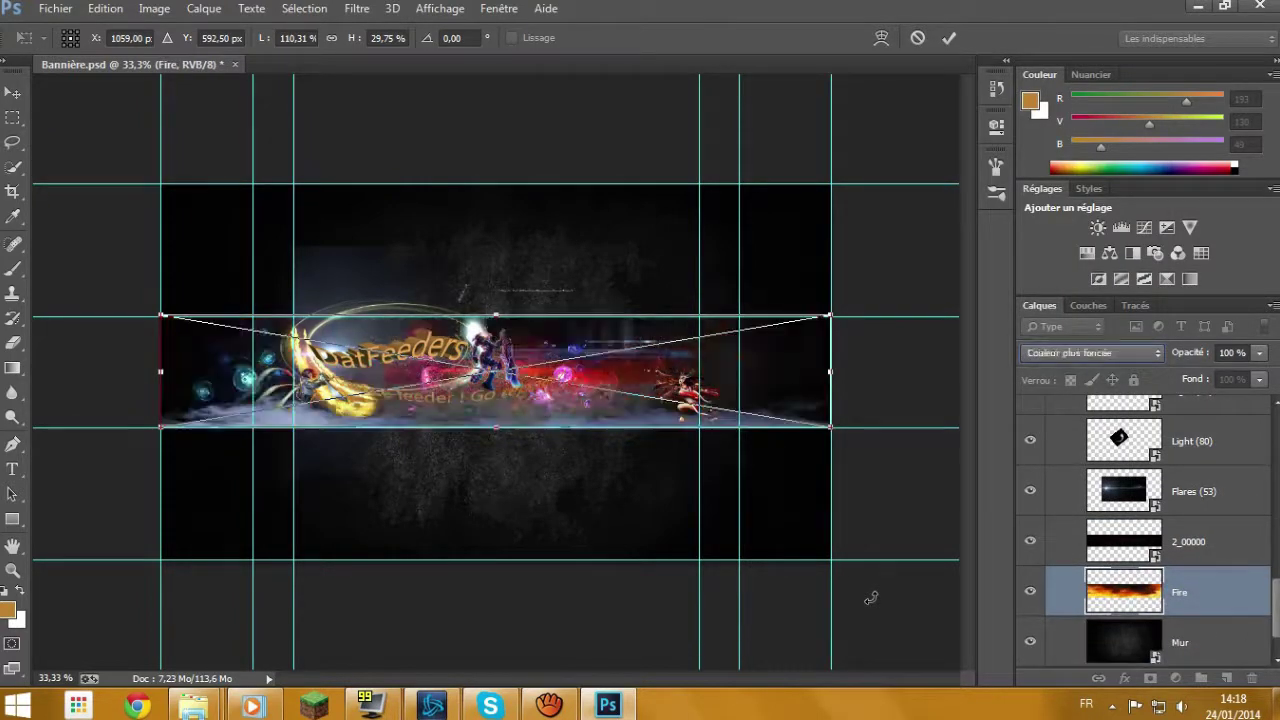
key(shift+plus)
key(shift+plus)
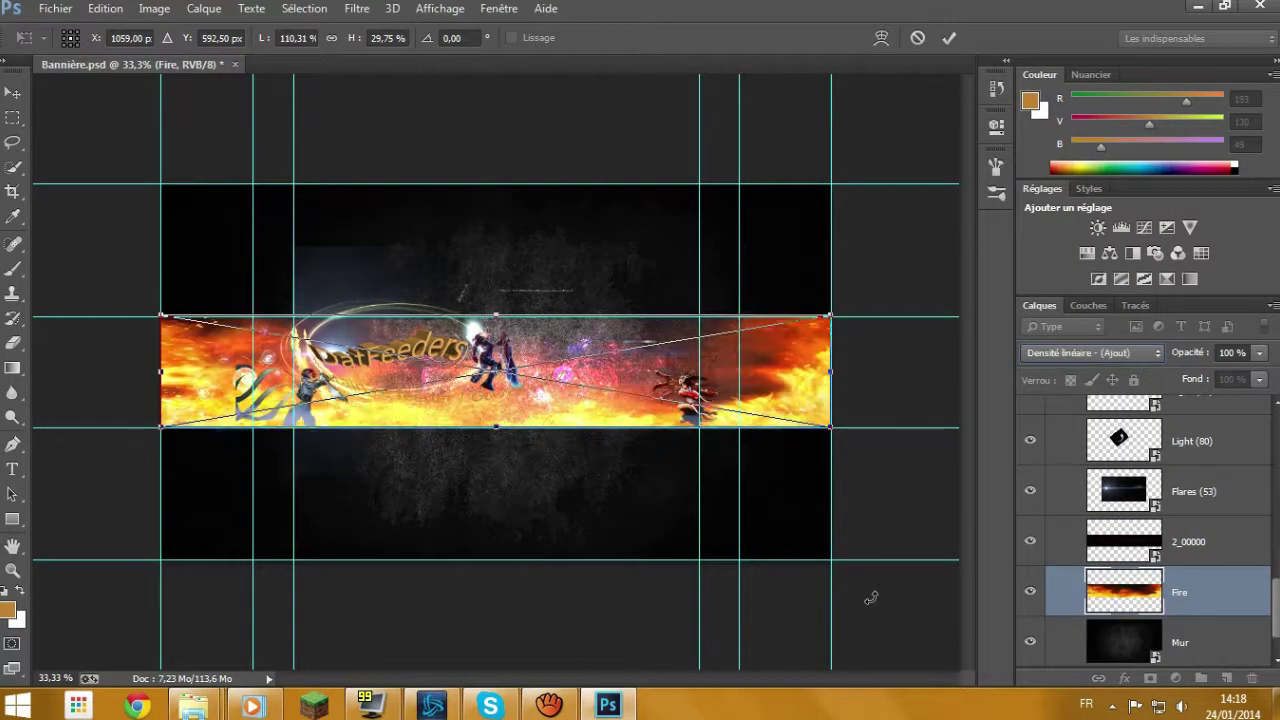
key(shift+plus)
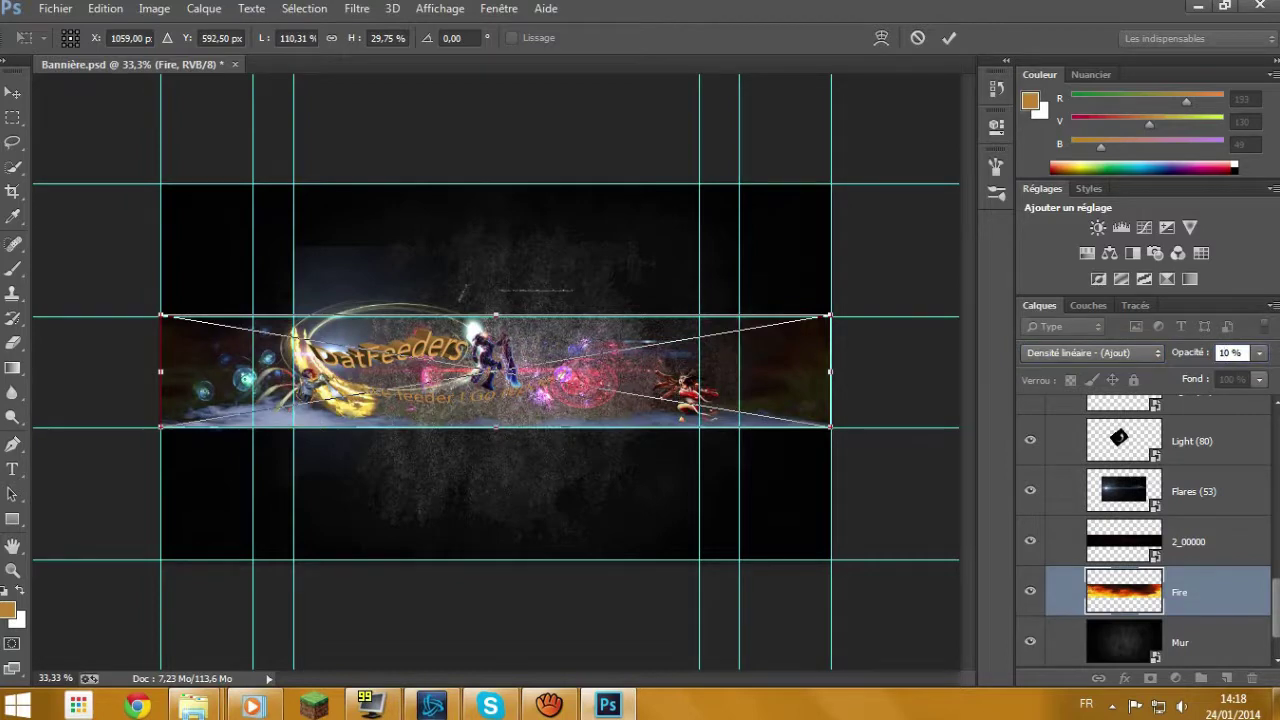
text(10)
click(335, 610)
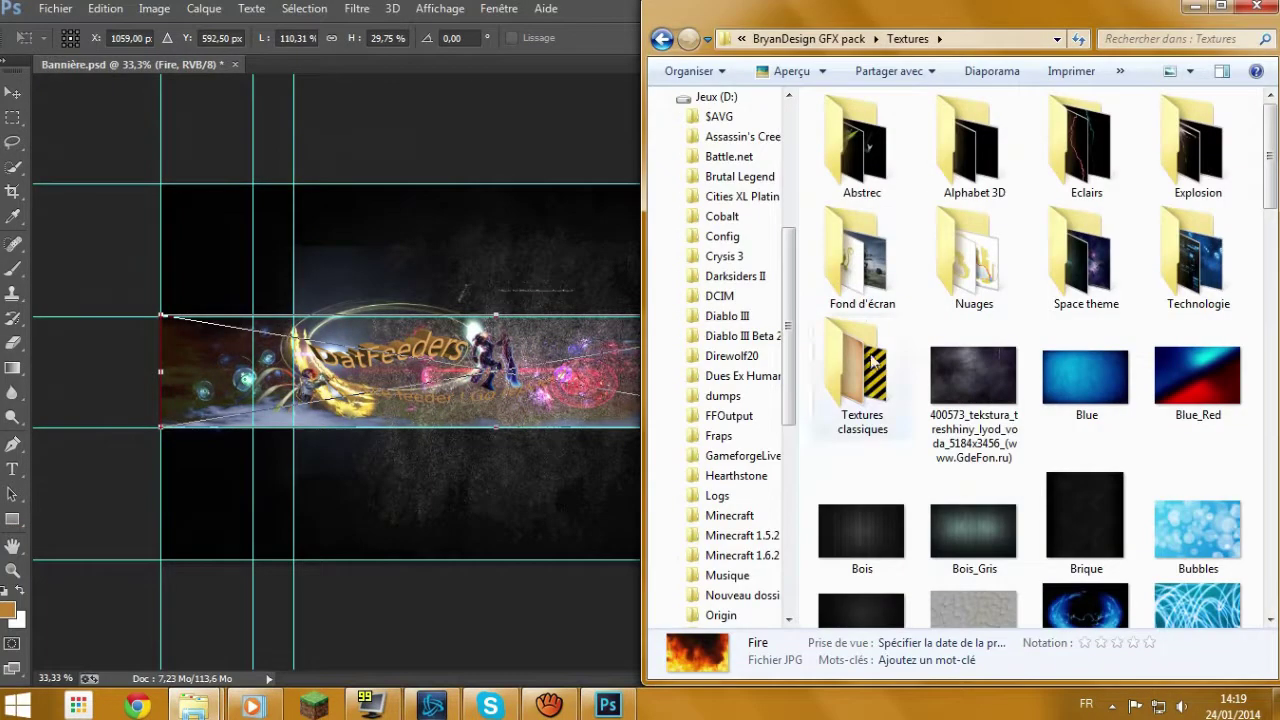
Open Textures > Abstrec > Fond transparent and preview the transparent textures.
double_click(860, 162)
scroll(1040, 400, down, 2)
double_click(1198, 570)
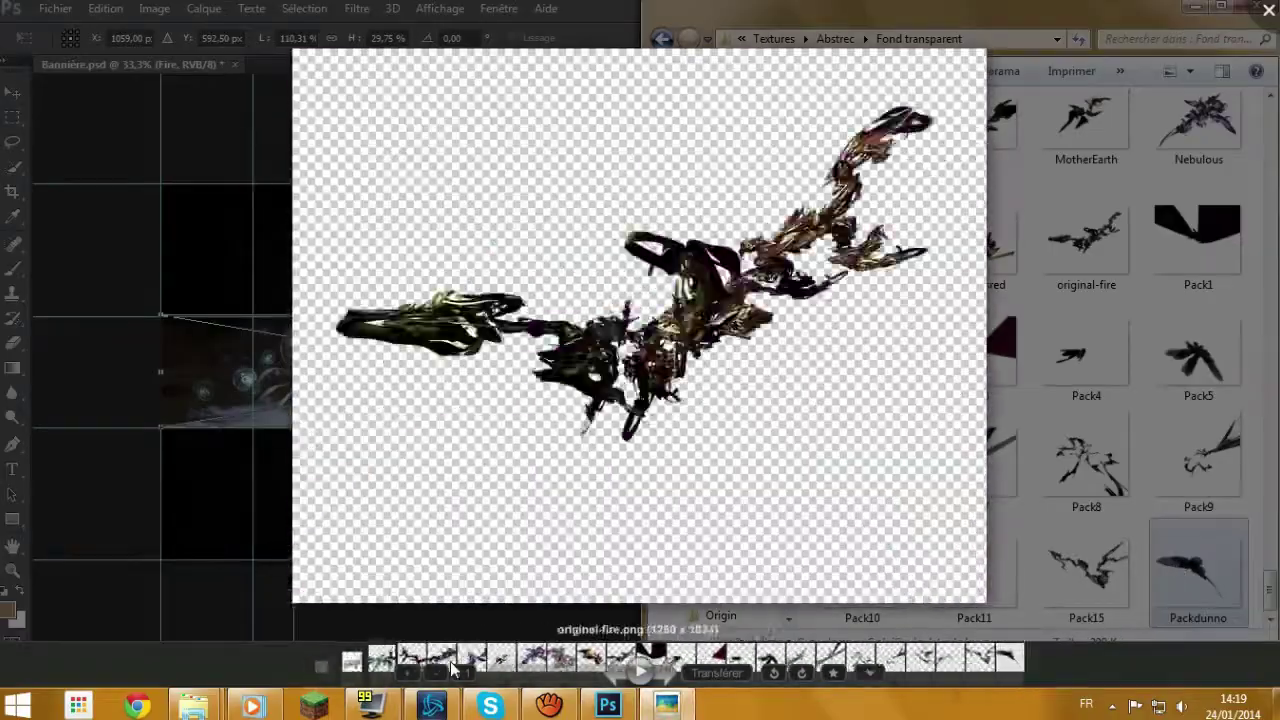
click(452, 660)
click(452, 668)
key(Escape)
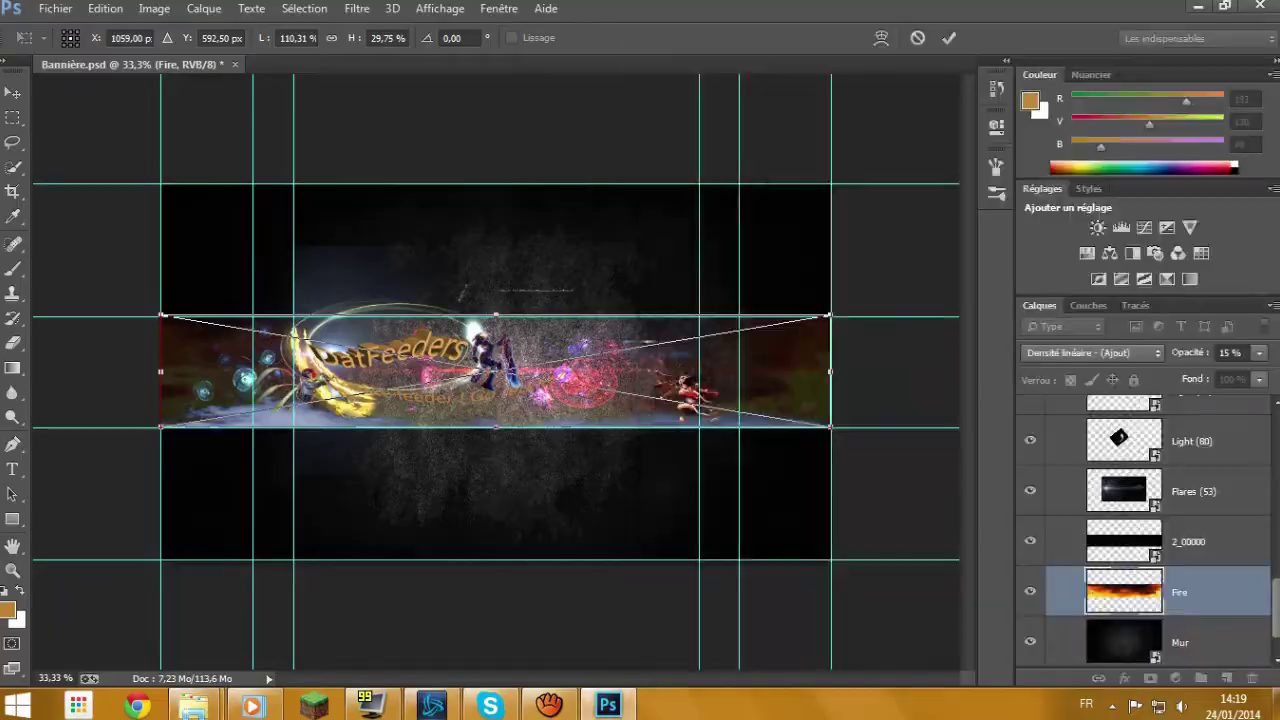
Place Eclat0068 scaled toward the bottom-left, blended as Incrustation.
drag(862, 225, 628, 288)
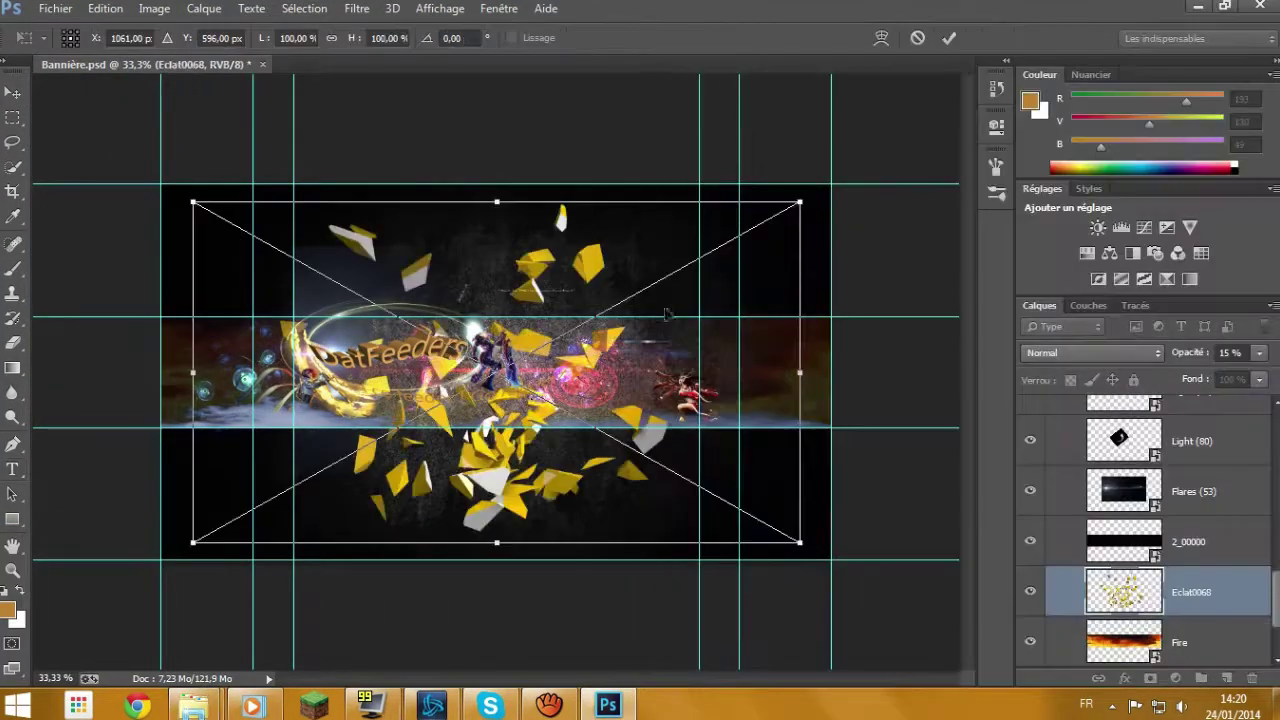
drag(857, 200, 349, 512)
key(Return)
click(1093, 352)
click(1050, 234)
click(1230, 352)
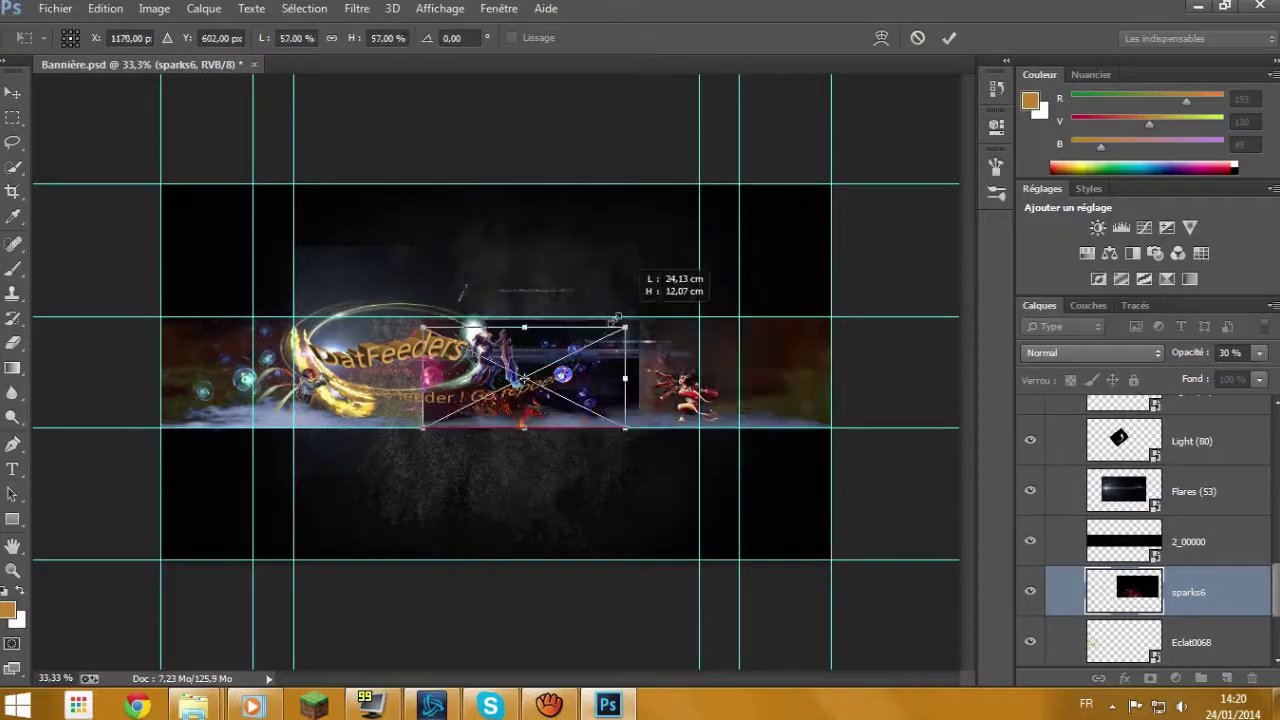
Scale the sparks6 texture to 68.5% and shift it right.
mouse_move(712, 323)
mouse_down()
mouse_move(830, 500)
mouse_move(846, 364)
mouse_up()
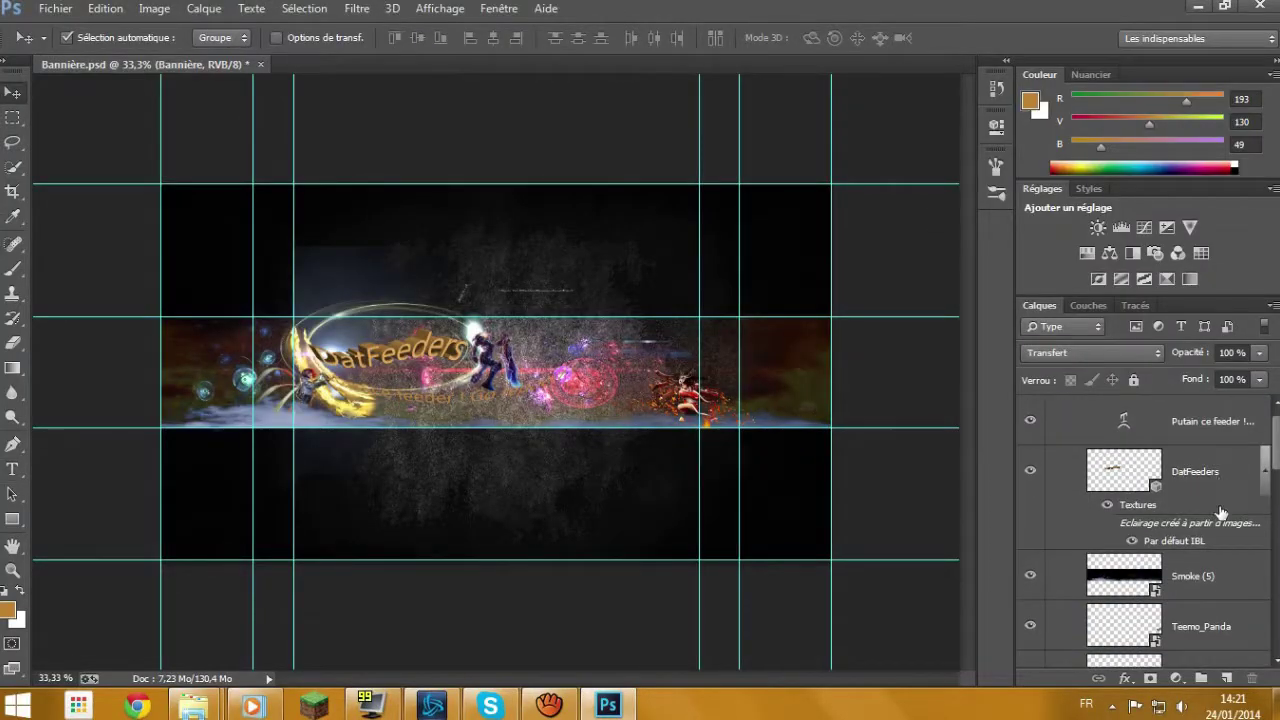
scroll(1221, 512, down, 5)
scroll(1221, 512, up, 3)
Select the Teemo_Panda layer, restoring the banner group after an accidental nudge.
click(1200, 406)
mouse_move(773, 434)
mouse_down()
mouse_move(683, 517)
mouse_move(780, 437)
mouse_up()
click(1190, 597)
scroll(1163, 460, down, 2)
click(1205, 560)
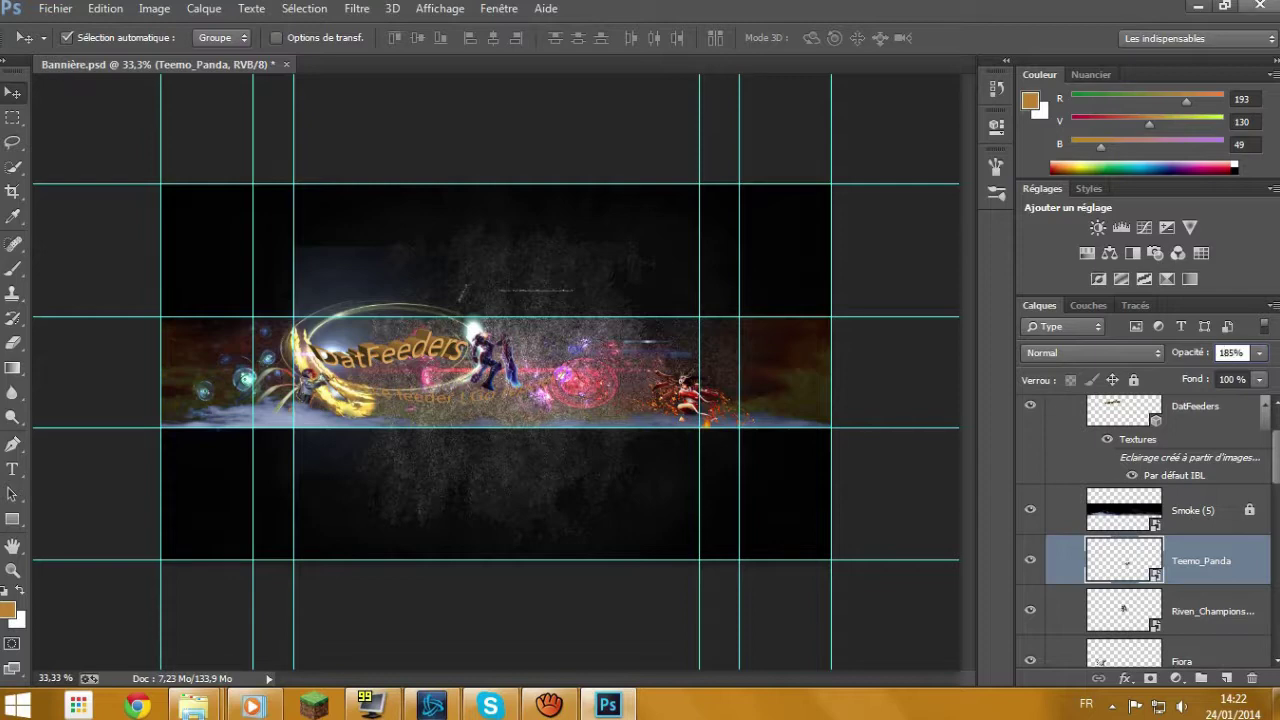
In Explorer, go back up to the Textures folder and browse its contents.
click(193, 706)
key(BackSpace)
scroll(1079, 473, down, 5)
scroll(1082, 483, up, 3)
scroll(1082, 483, down, 3)
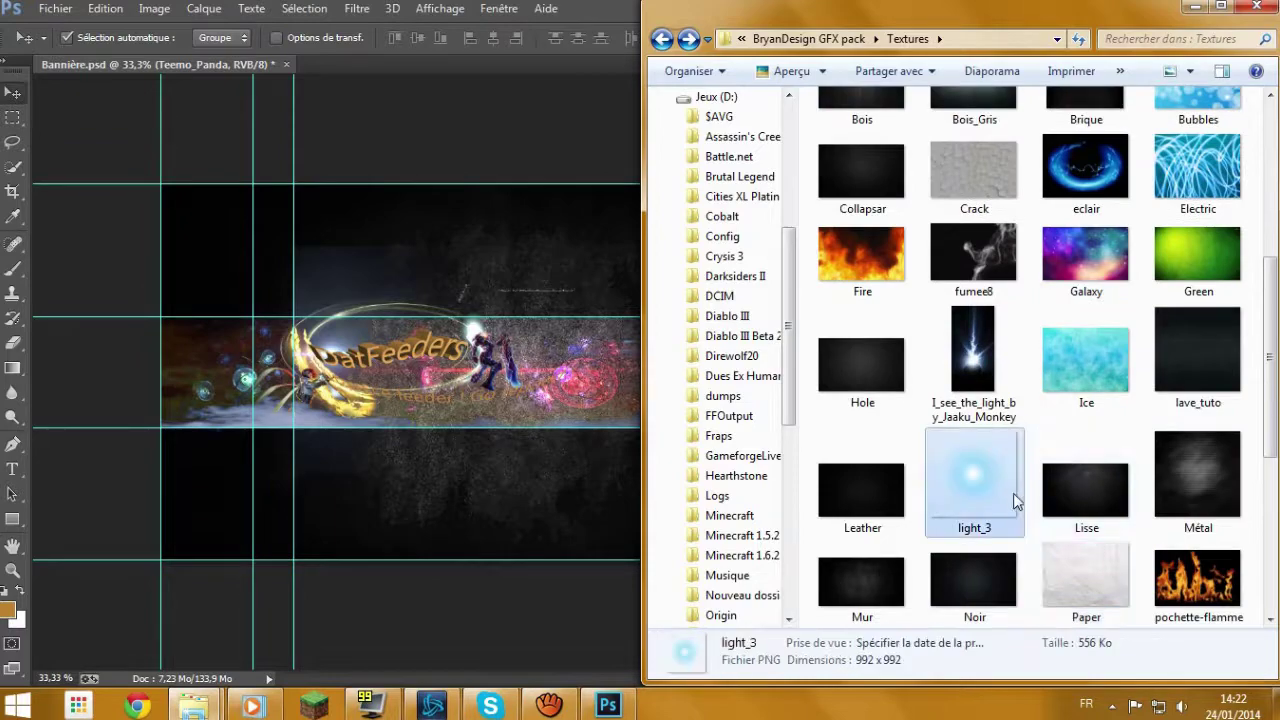
drag(1013, 493, 285, 434)
Place Light (13) from the Lights folder on the banner's right and blend it Densité couleur -.
click(193, 706)
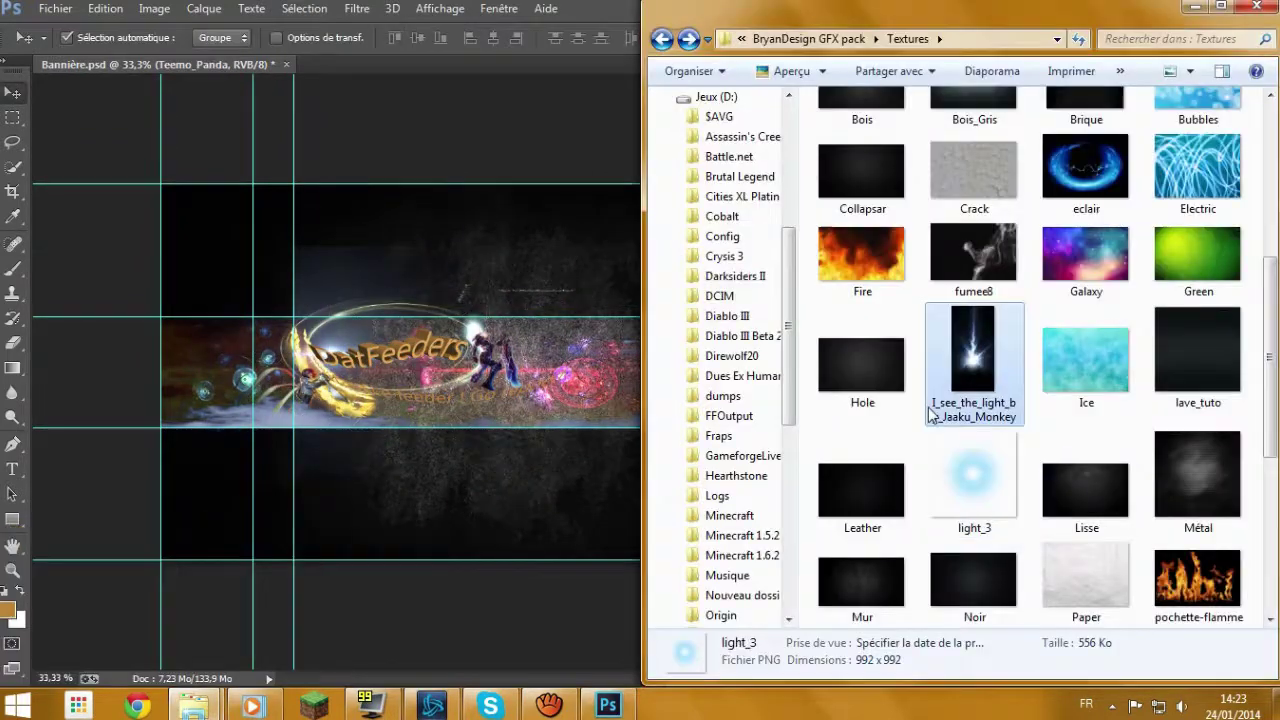
scroll(1100, 400, down, 5)
double_click(1085, 485)
key(Escape)
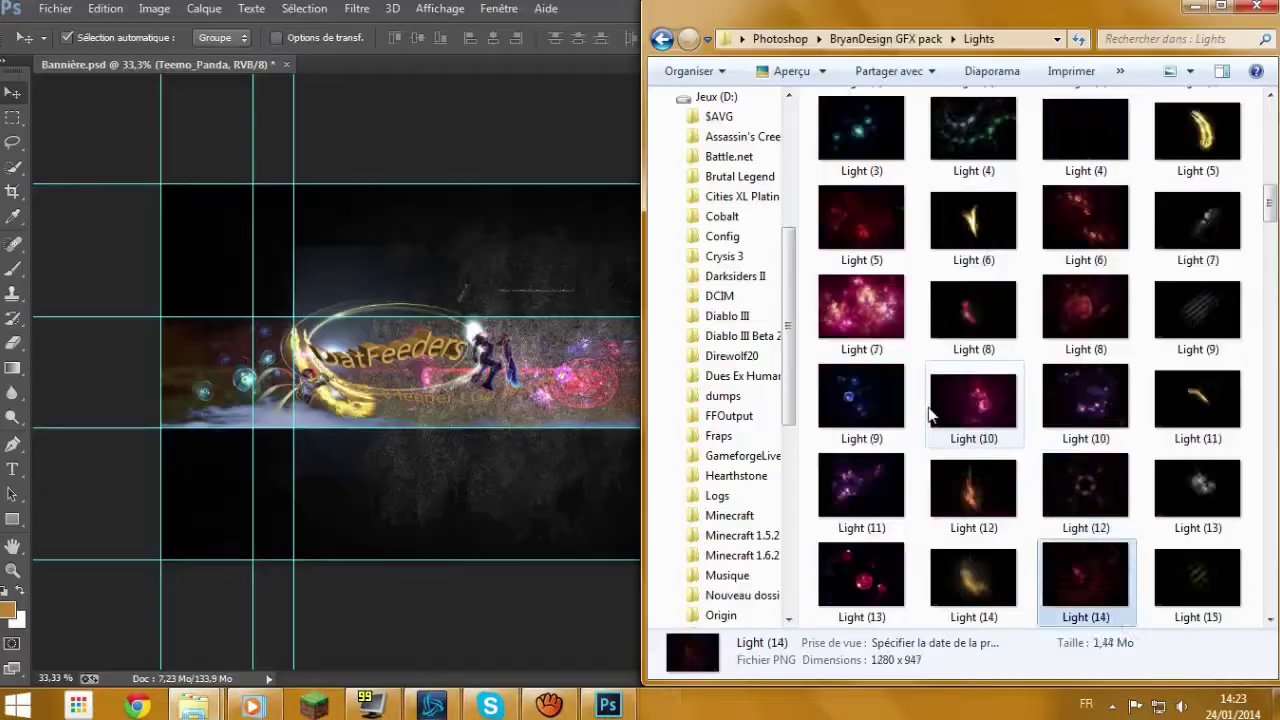
mouse_move(1183, 560)
mouse_down()
mouse_move(349, 543)
mouse_move(793, 378)
mouse_move(700, 380)
mouse_move(830, 360)
mouse_up()
key(Return)
click(1093, 352)
click(1070, 203)
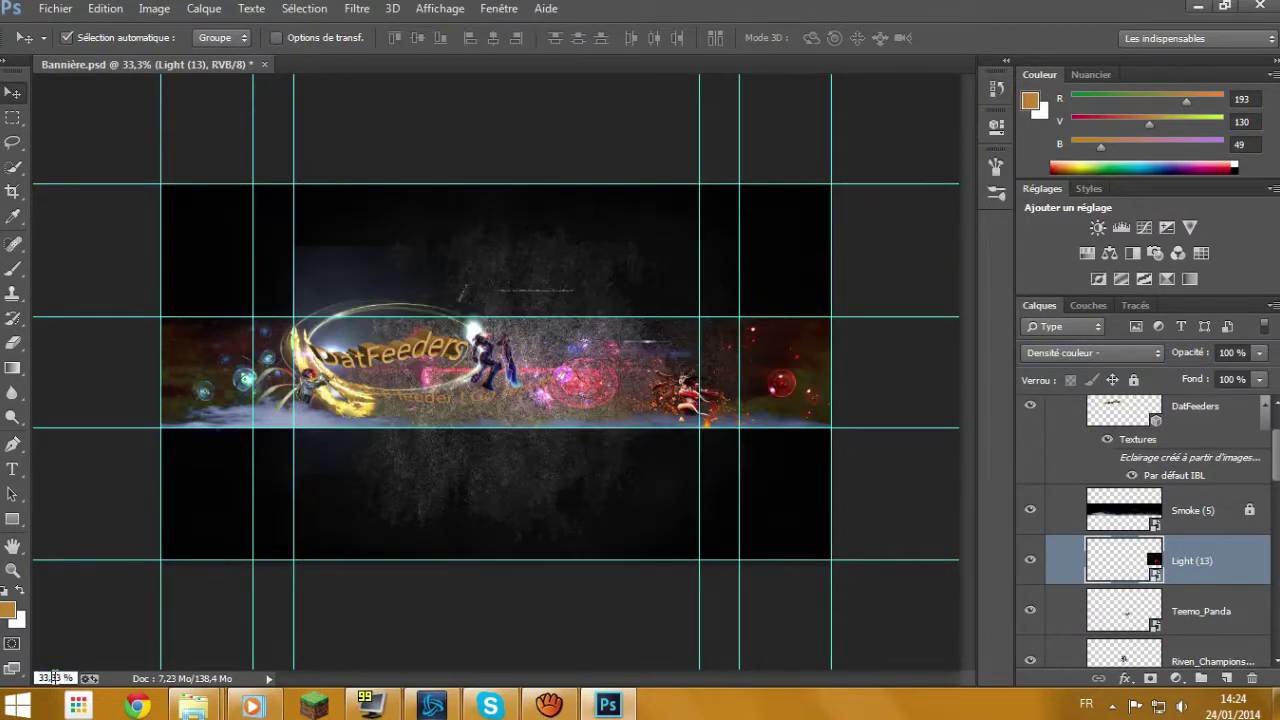
View the banner at 100% and pan across it to check the details.
text(100)
key(Return)
scroll(307, 597, left, 10)
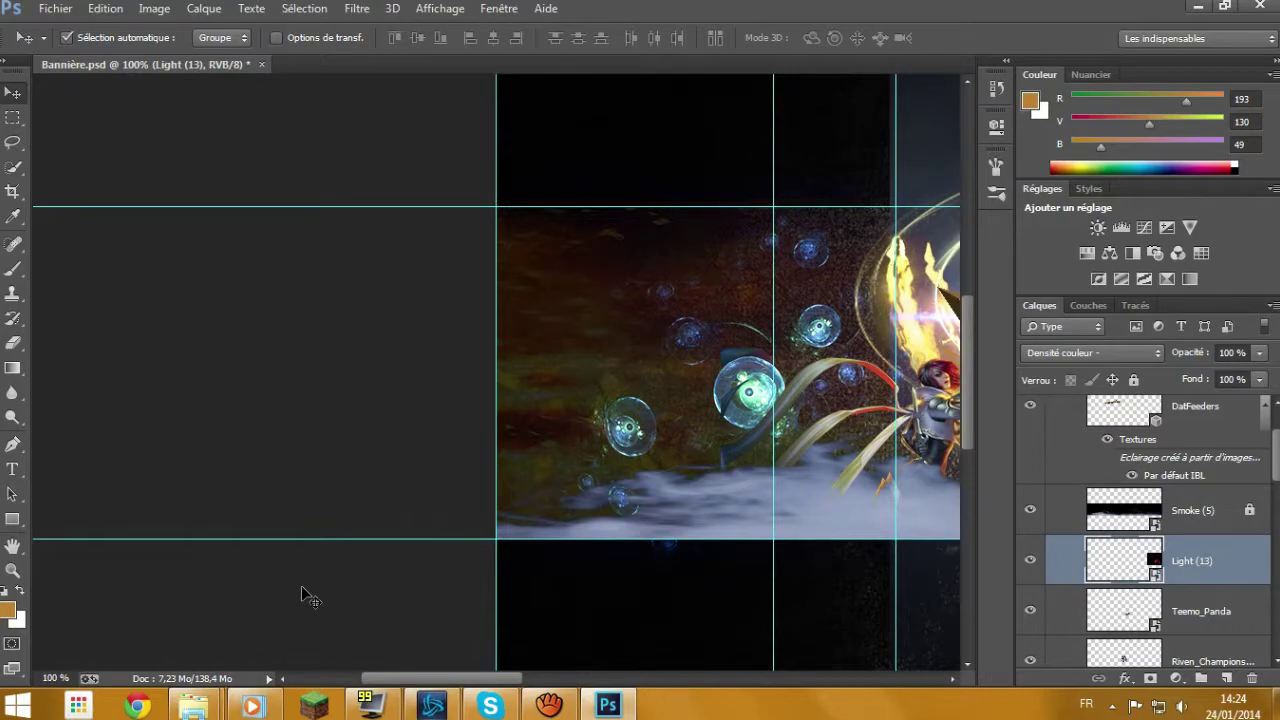
scroll(310, 590, right, 2)
scroll(314, 575, right, 3)
scroll(314, 575, right, 3)
scroll(316, 575, right, 3)
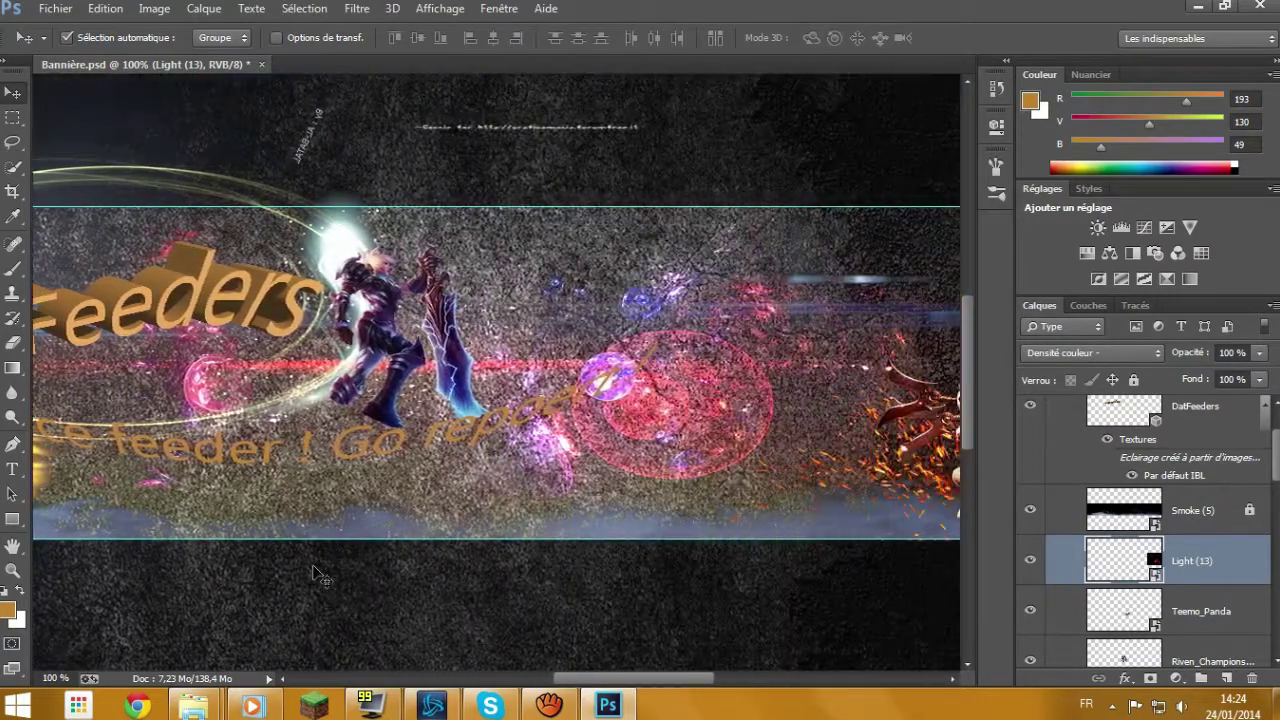
scroll(314, 575, right, 3)
scroll(314, 575, right, 2)
scroll(314, 575, left, 3)
scroll(314, 575, left, 3)
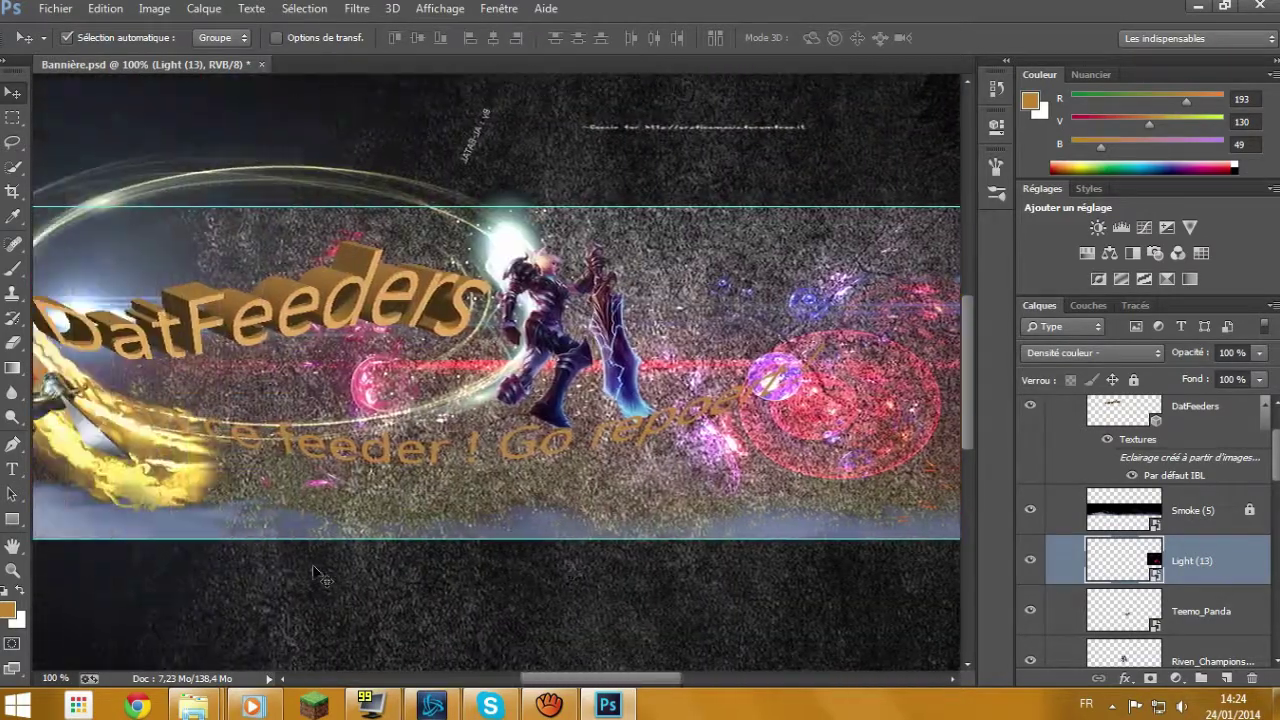
scroll(318, 577, left, 3)
Lower the Teemo_Panda layer's opacity to 25%, then zoom the view to 45%.
click(320, 573)
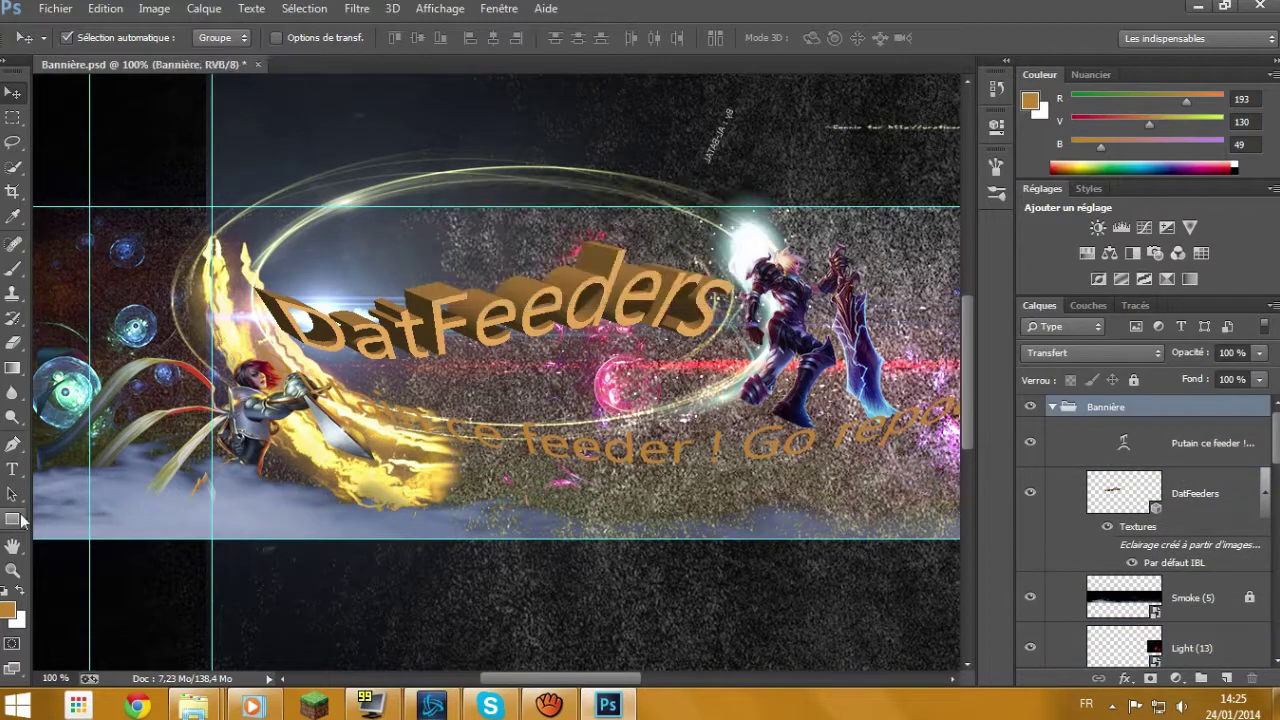
key(t)
click(605, 358)
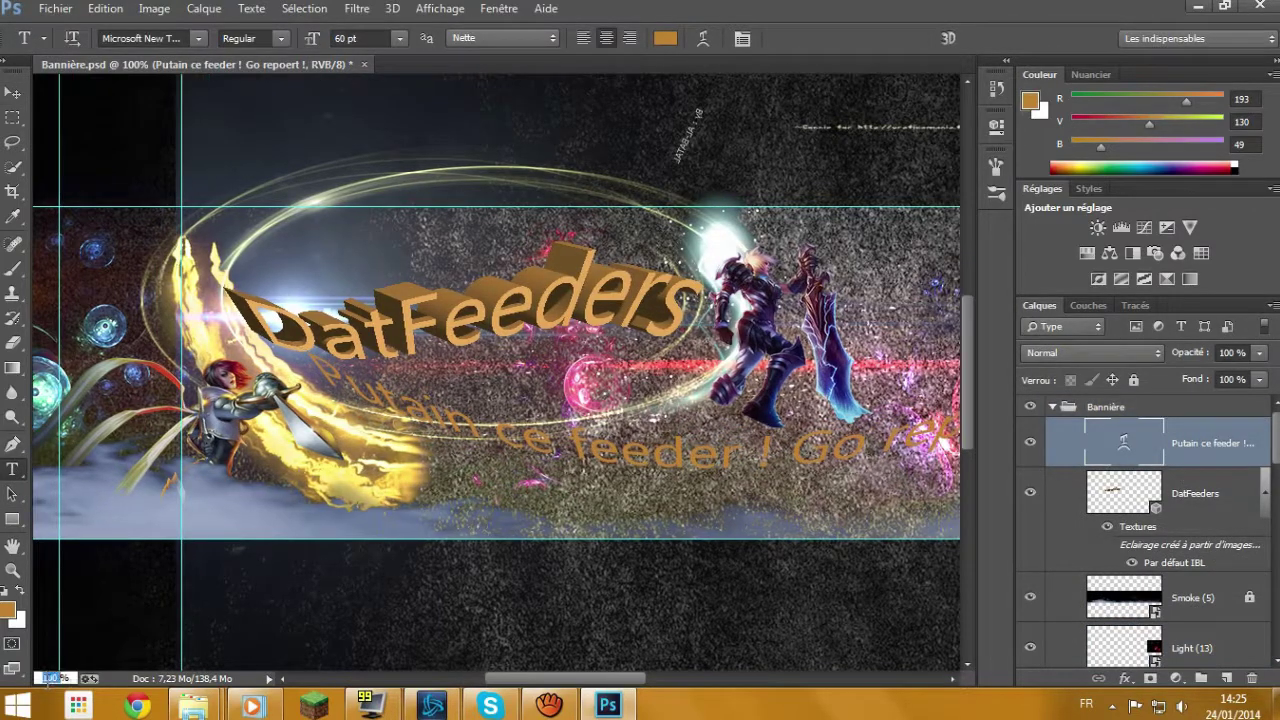
key(ctrl+minus)
key(ctrl+minus)
ctrl+click(578, 563)
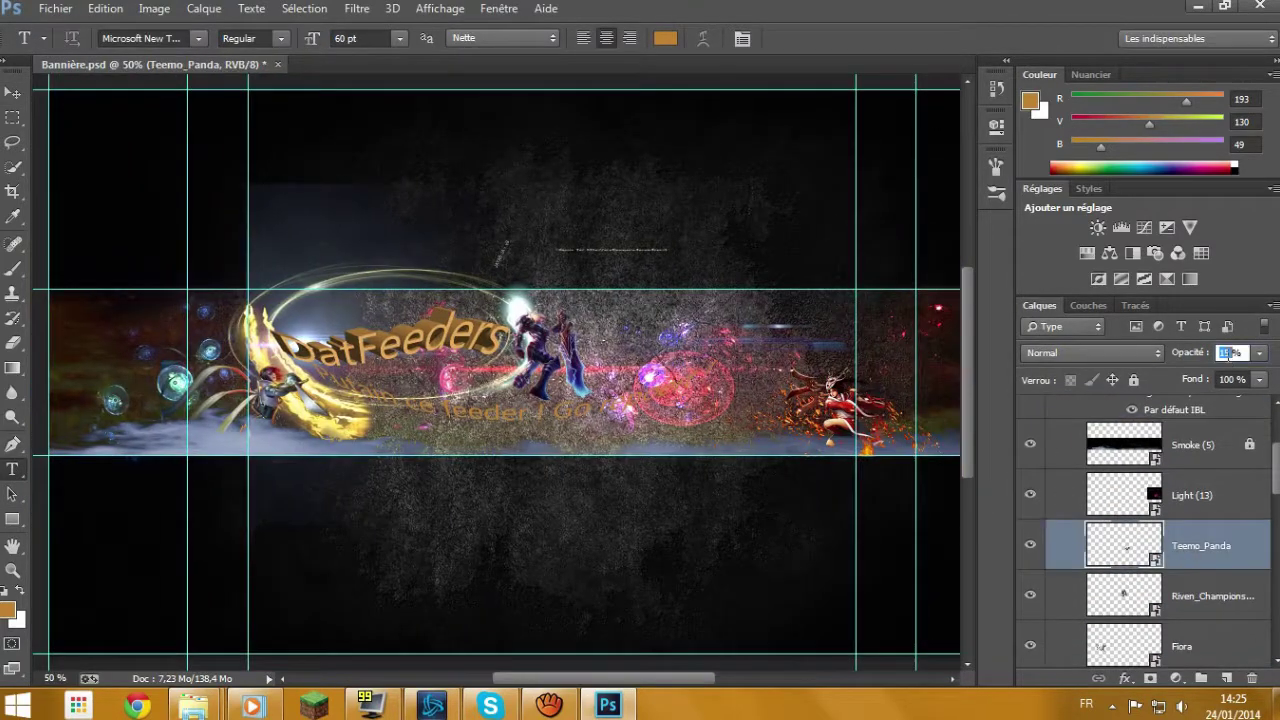
drag(621, 672, 700, 674)
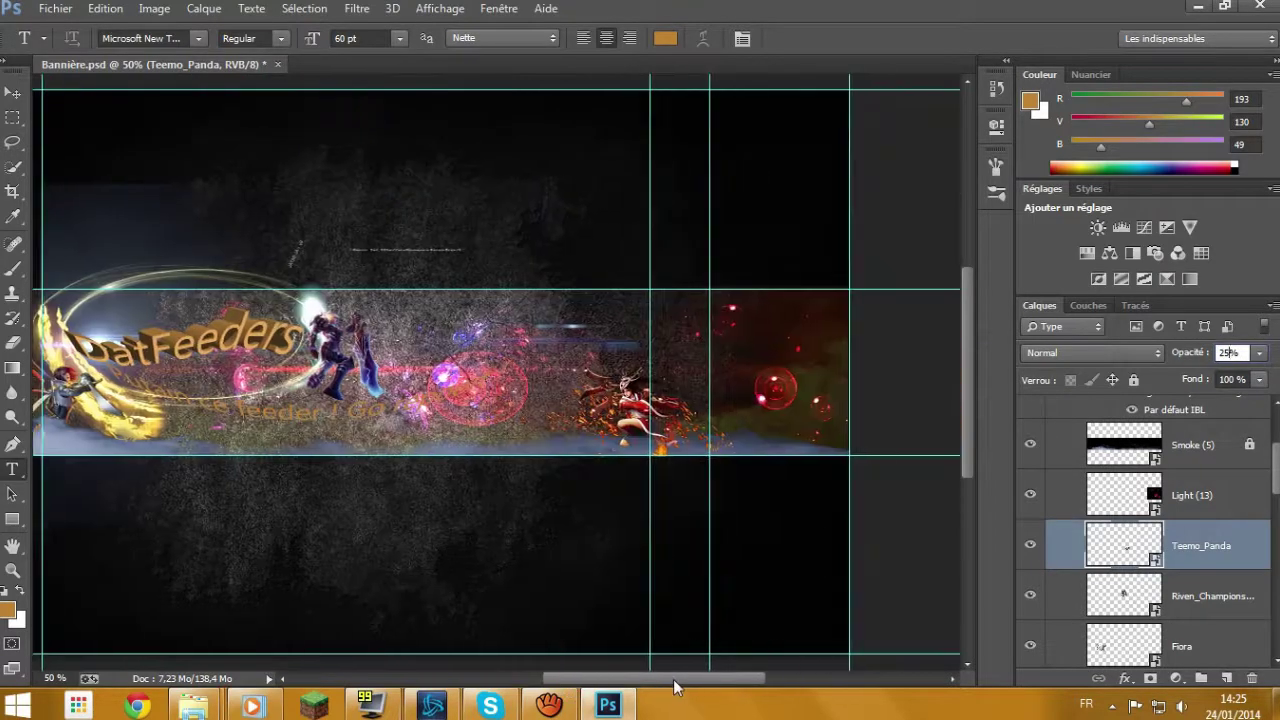
click(50, 678)
text(45)
key(Return)
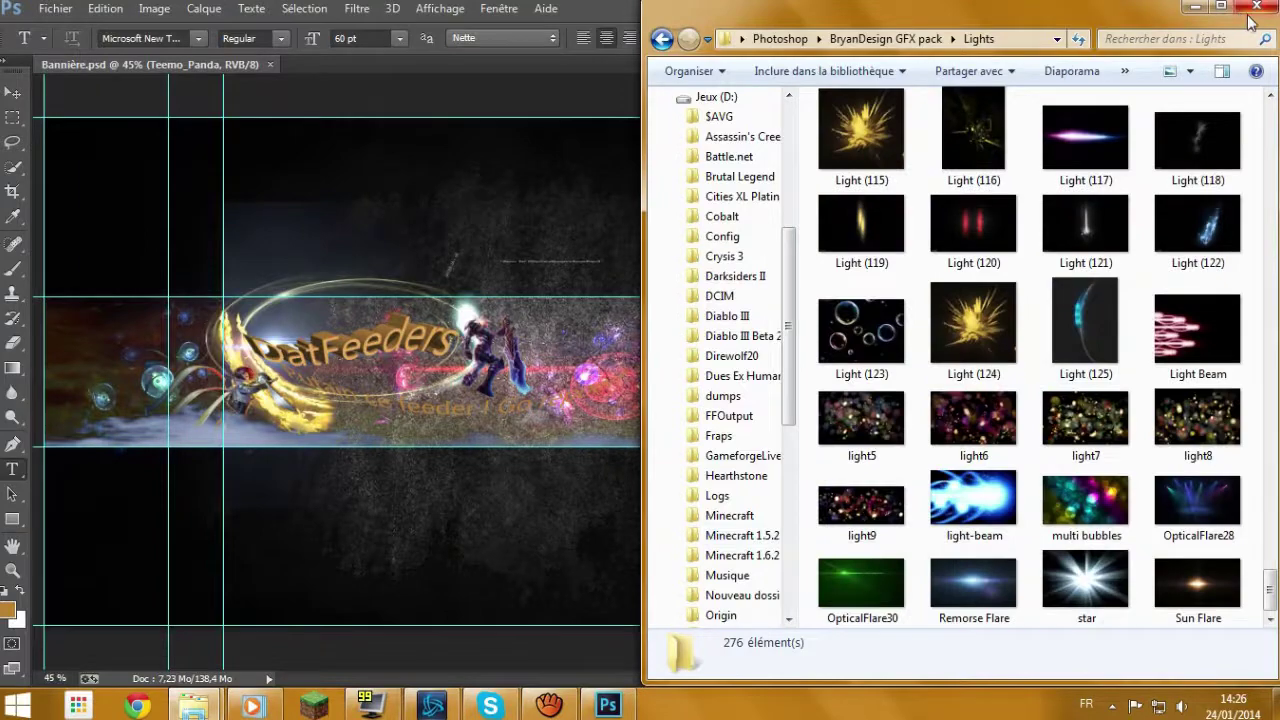
Save the PNG-24 web export of the banner under a file name starting with 'B'.
key(Return)
text(Bannière DatF)
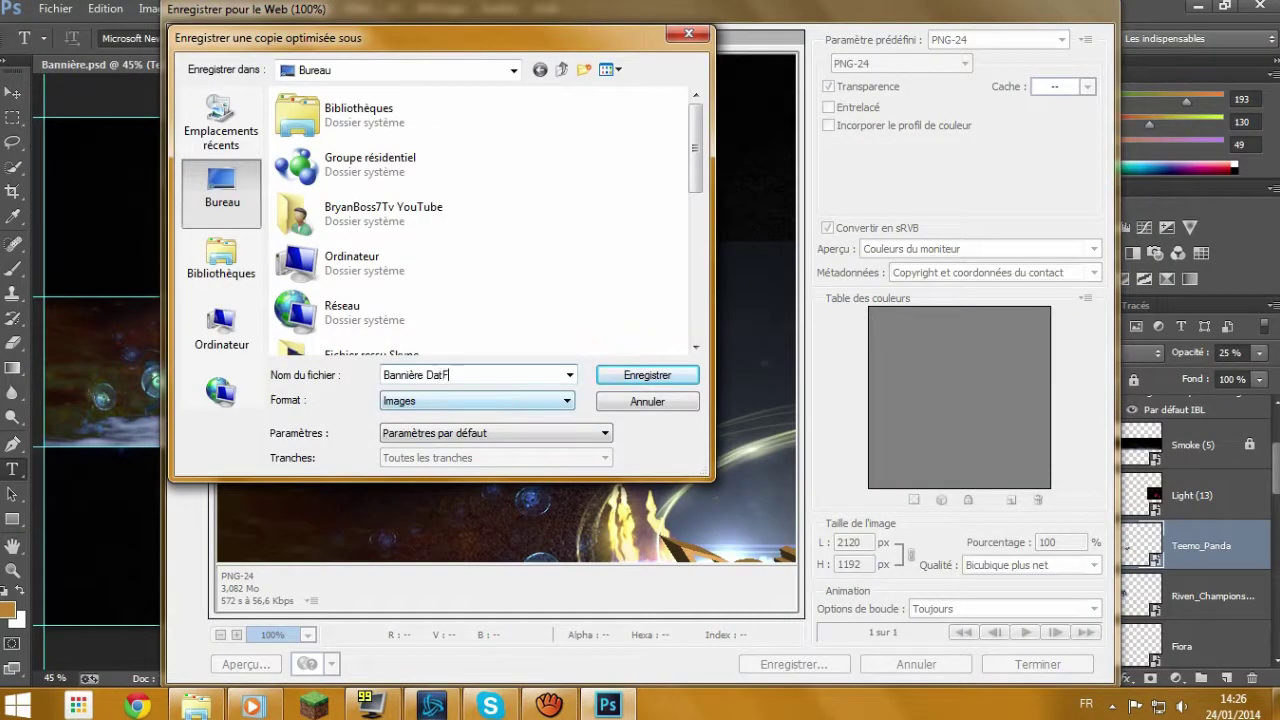
key(Return)
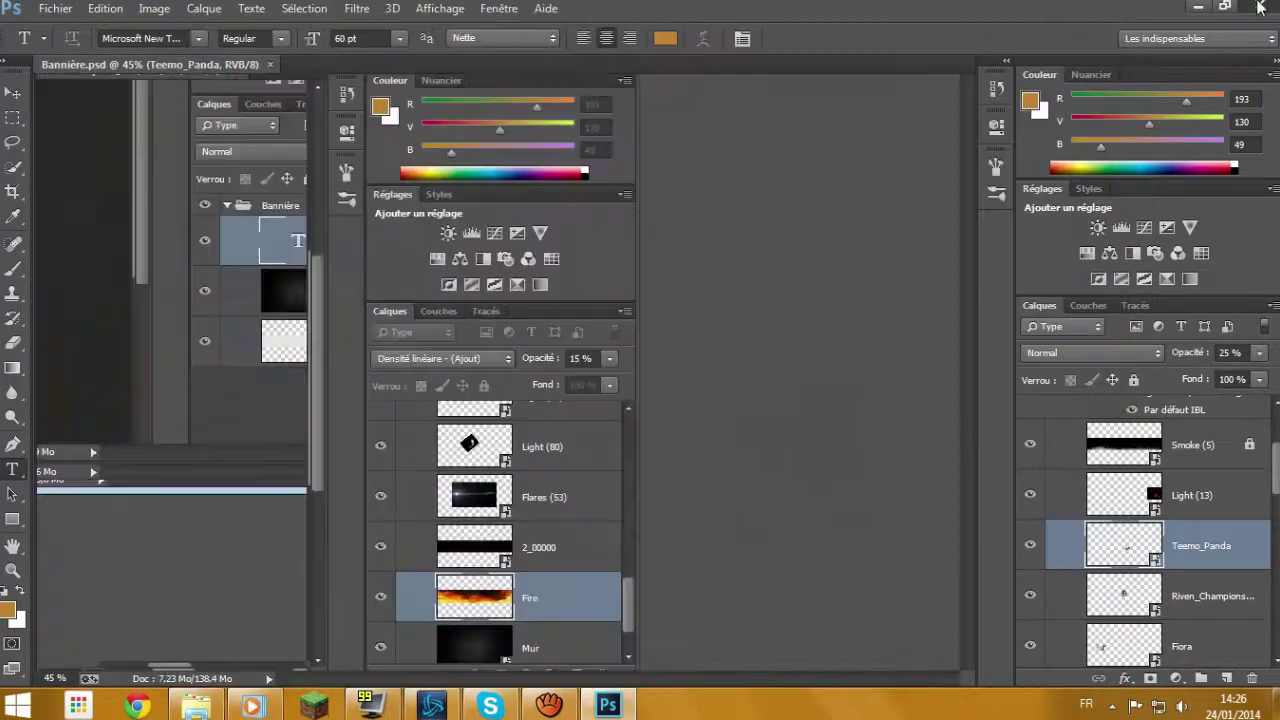